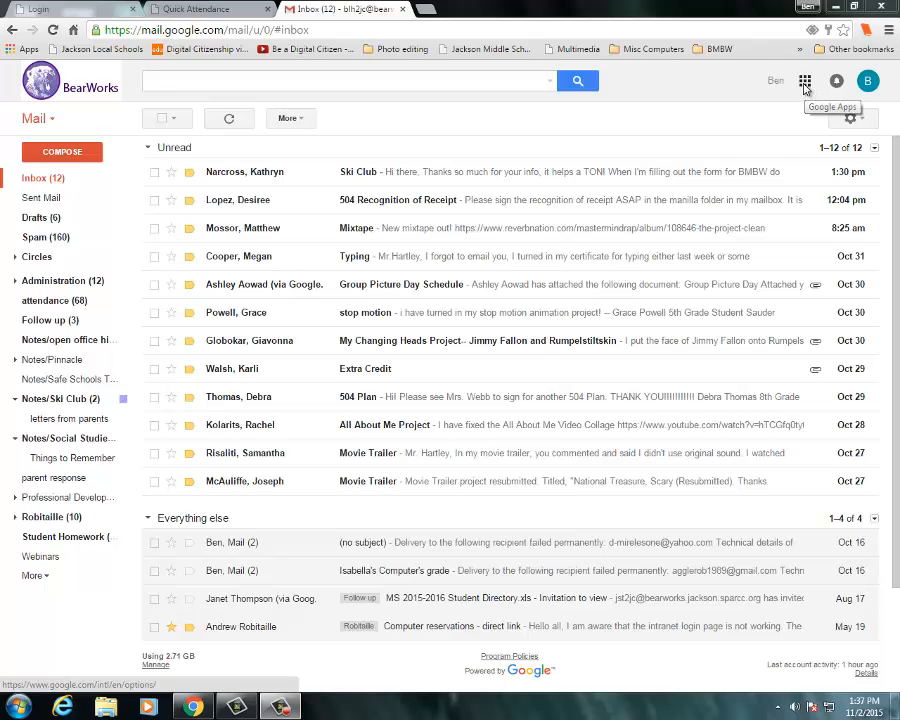
- Open Google Sites from the apps launcher and start creating a new site
left_click(805, 84)
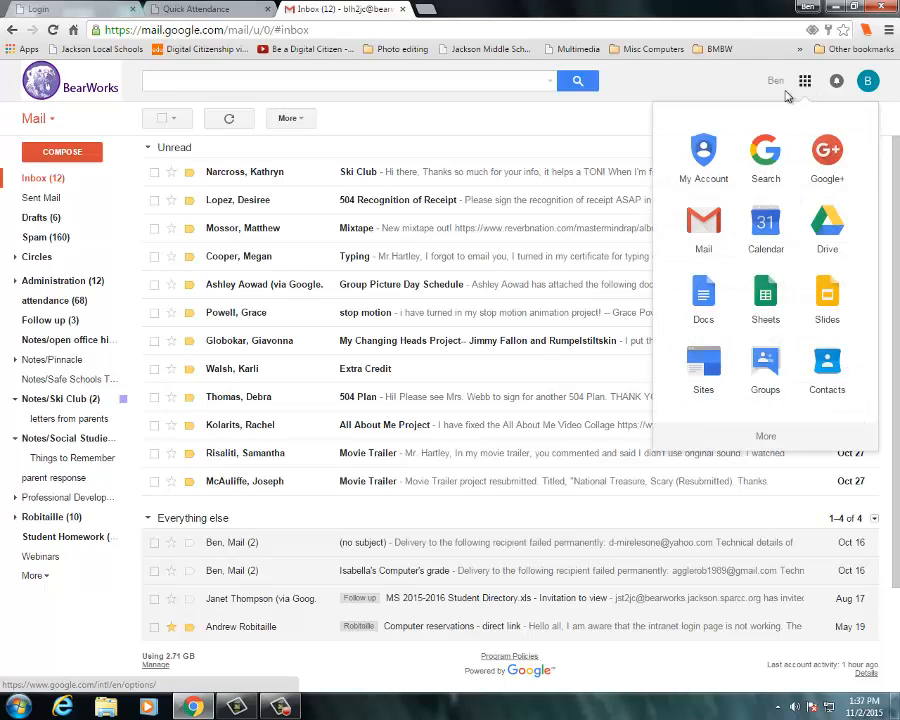
left_click(703, 368)
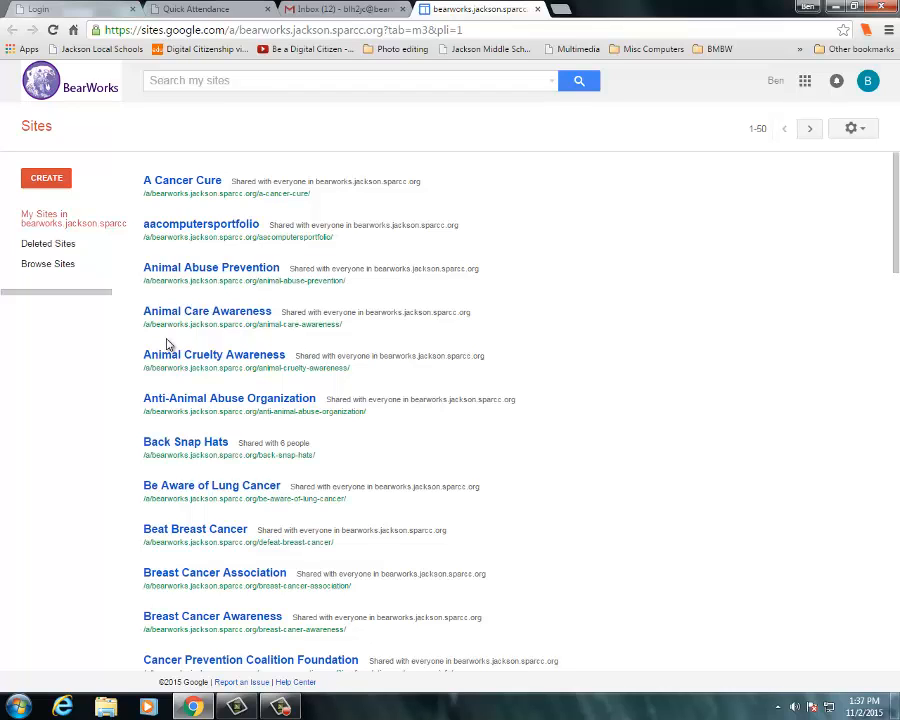
left_click(44, 183)
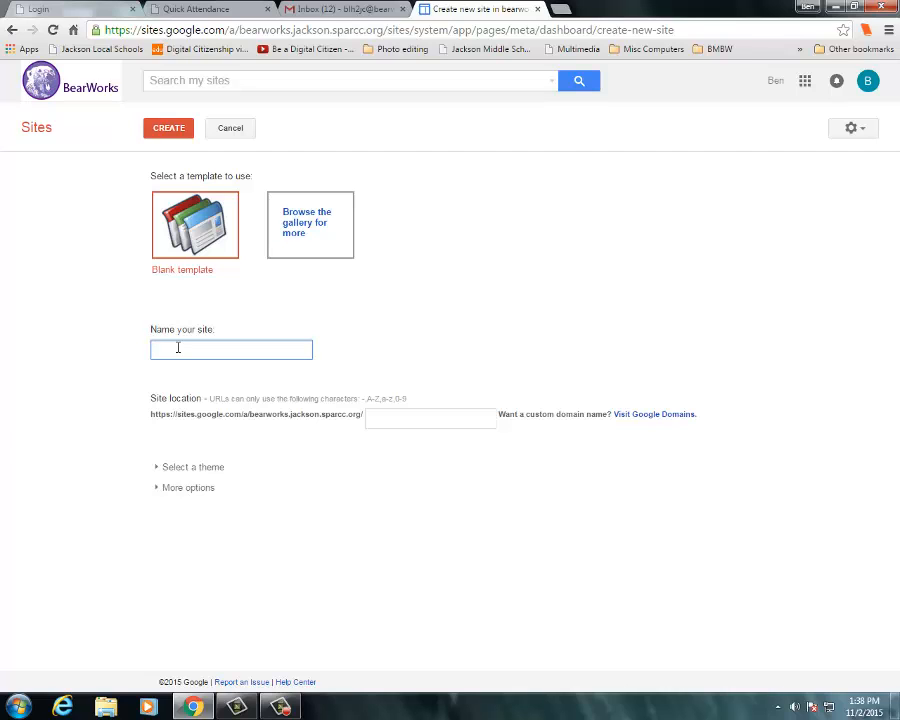
- Name the blank-template site "Hartley's Internet Portfolio" and create it
type("Hartley")
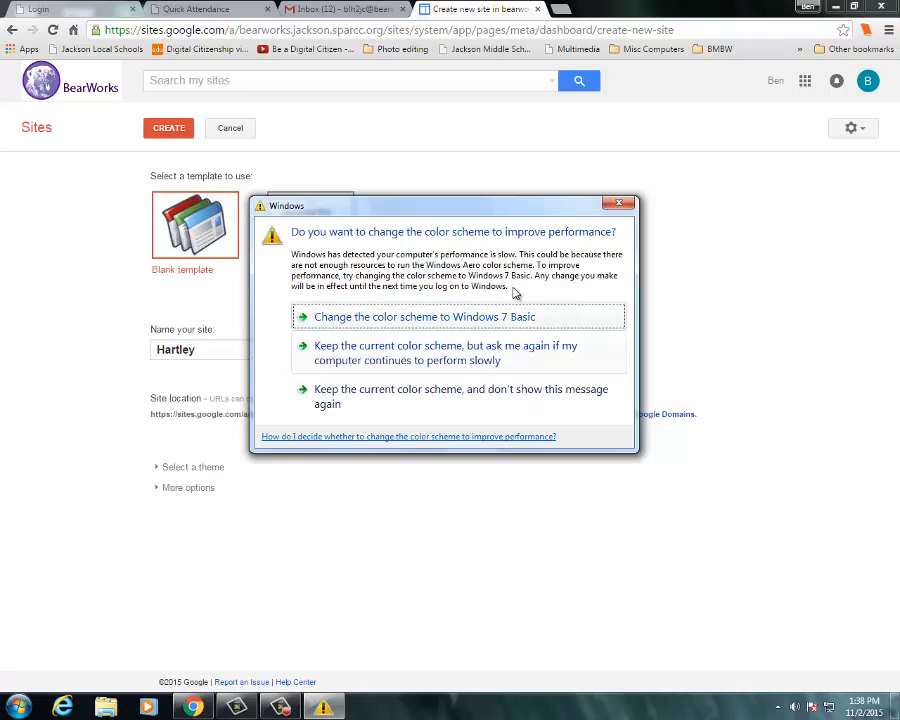
left_click(619, 203)
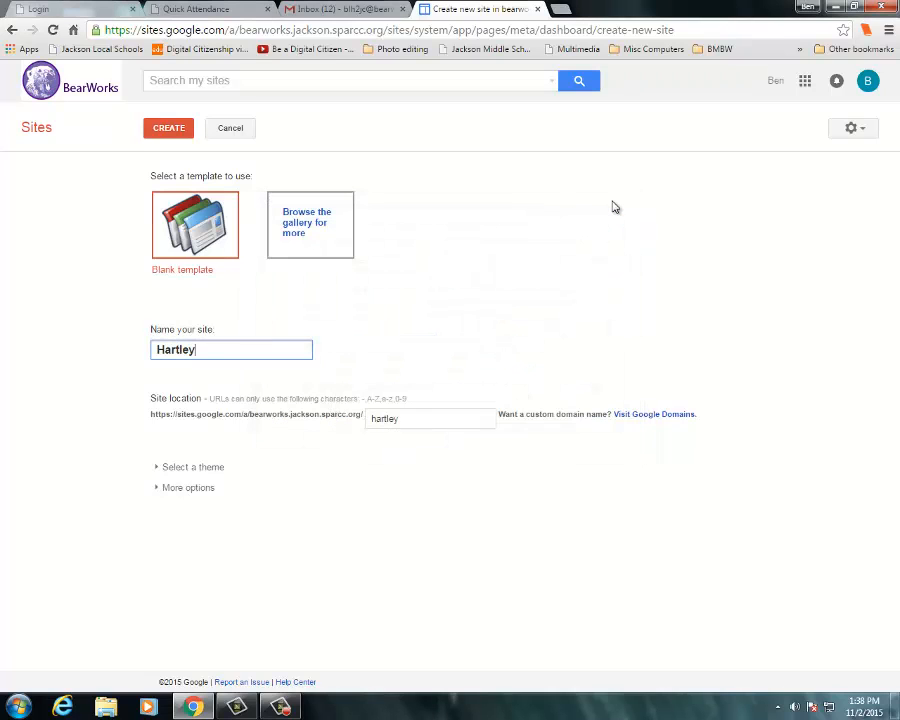
type("'s Internet Portfo")
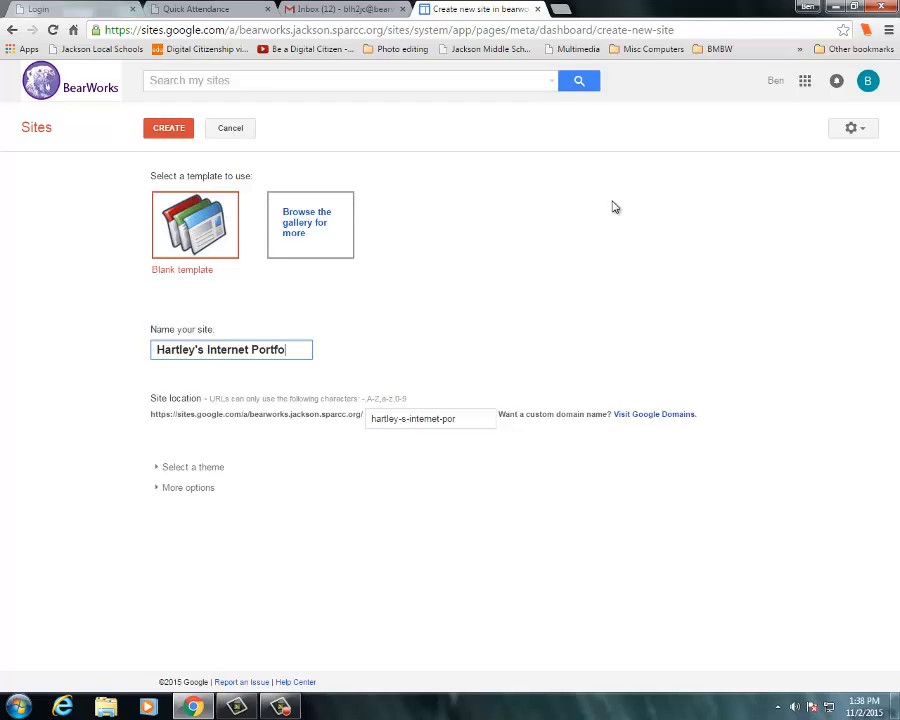
type("lio")
left_click(169, 131)
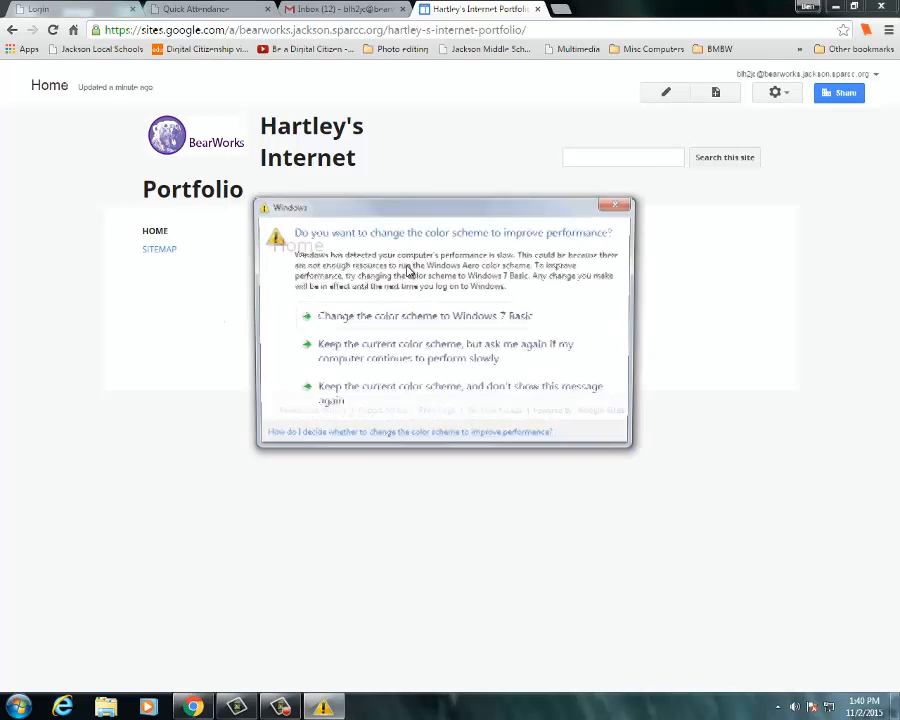
- Open the site layout editor for the new site
left_click(626, 202)
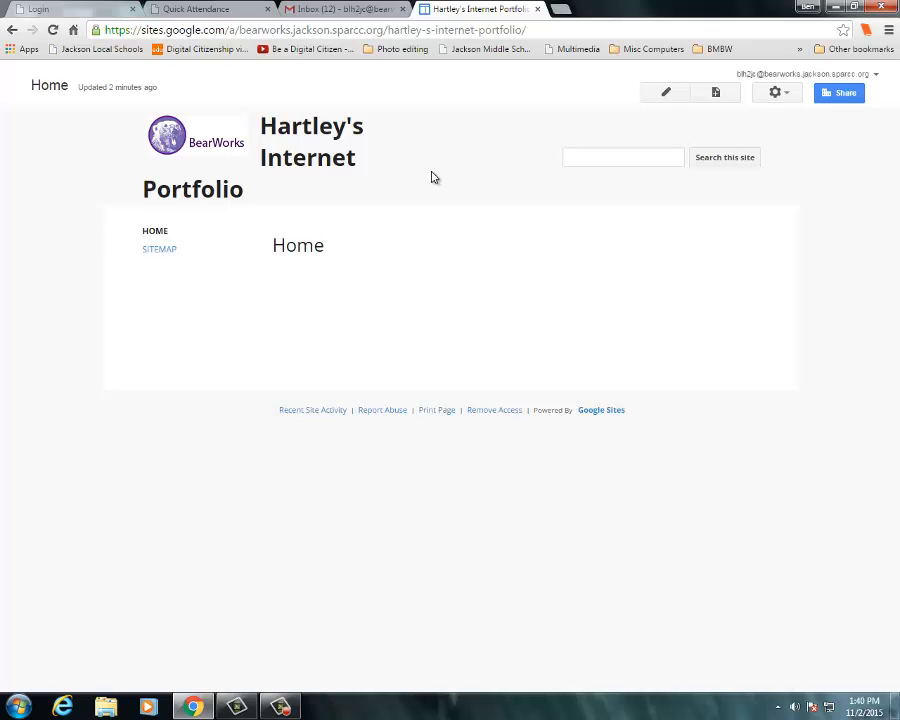
left_click(776, 94)
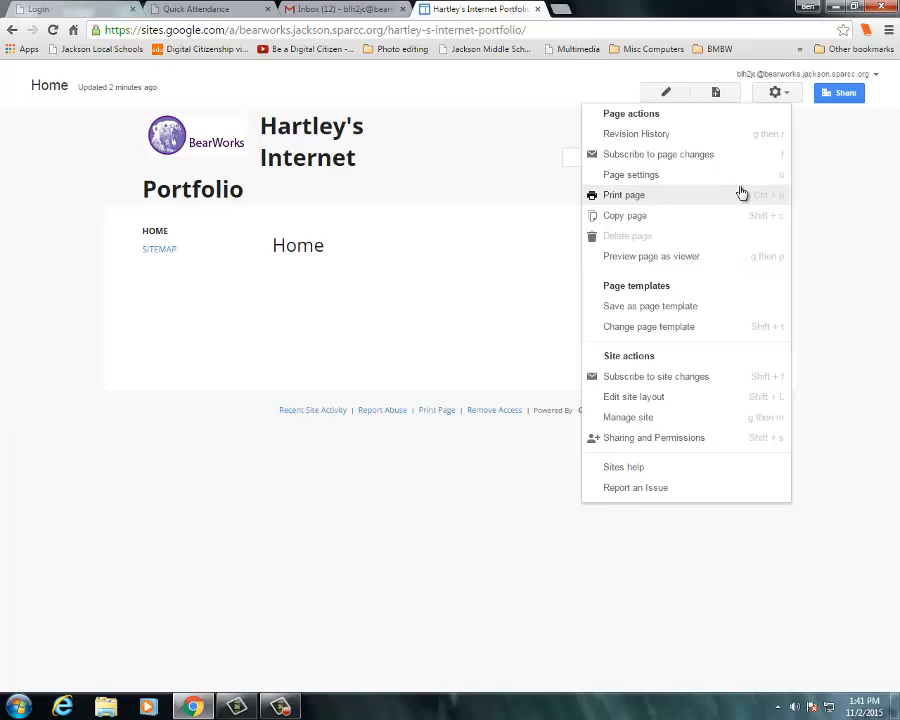
left_click(637, 403)
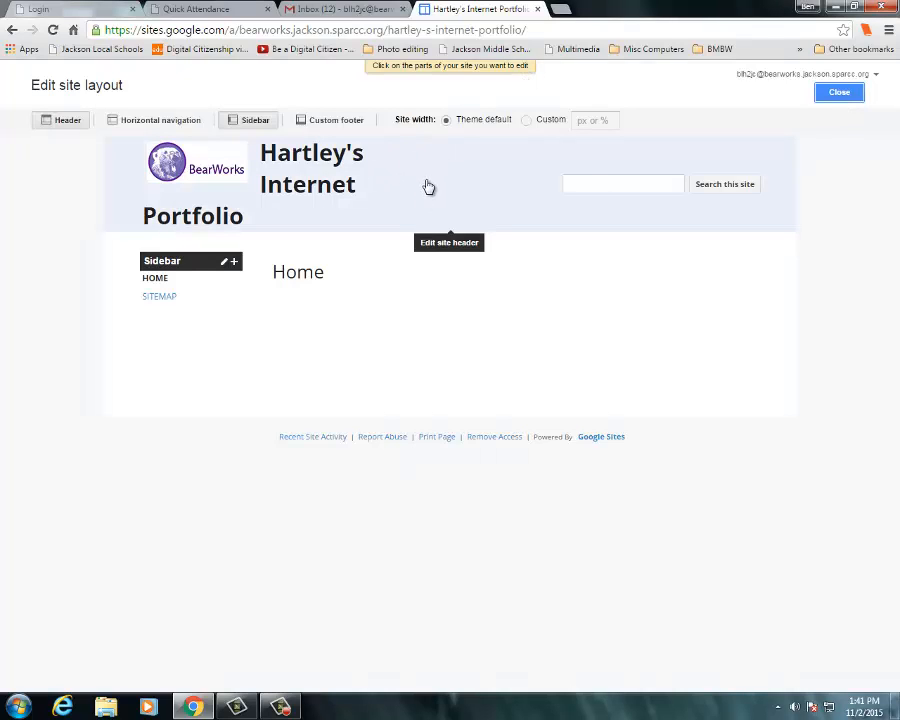
- Try to attach the multimedia title bar image as a custom logo in the site header settings
left_click(427, 186)
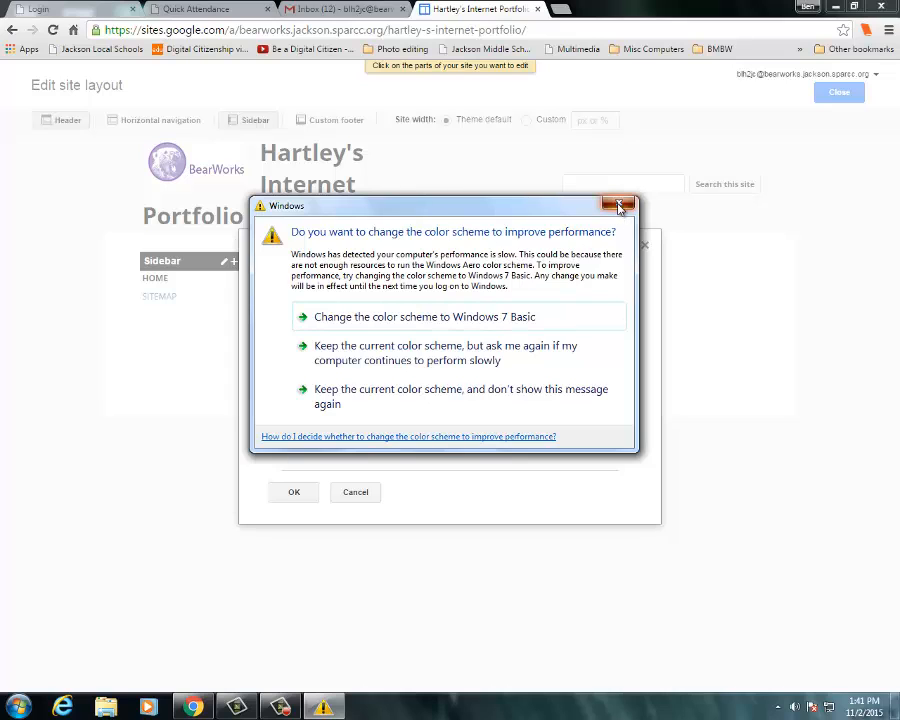
left_click(619, 206)
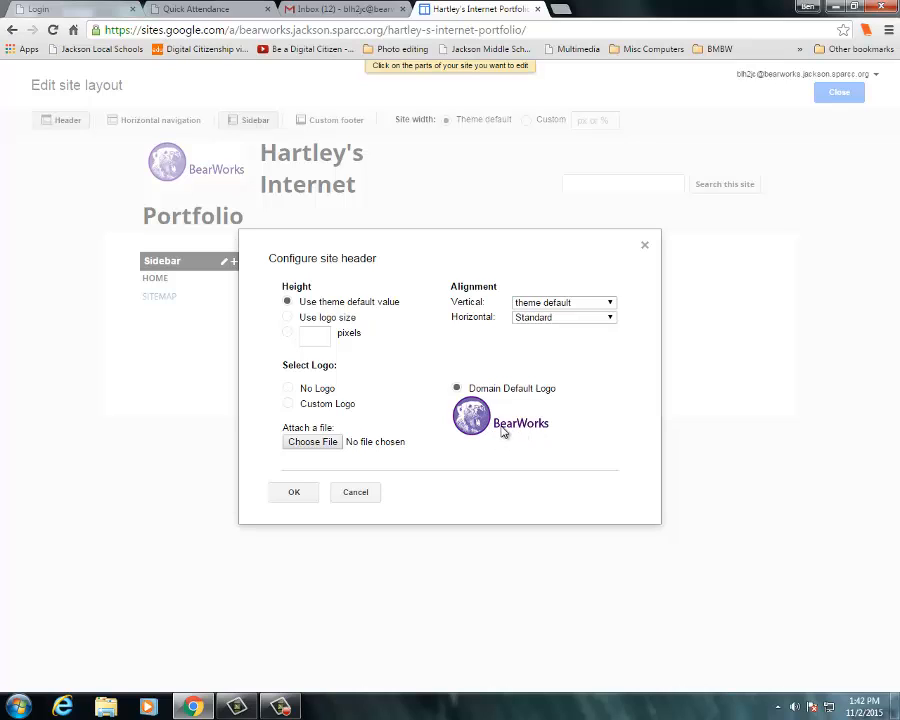
left_click(288, 404)
left_click(310, 444)
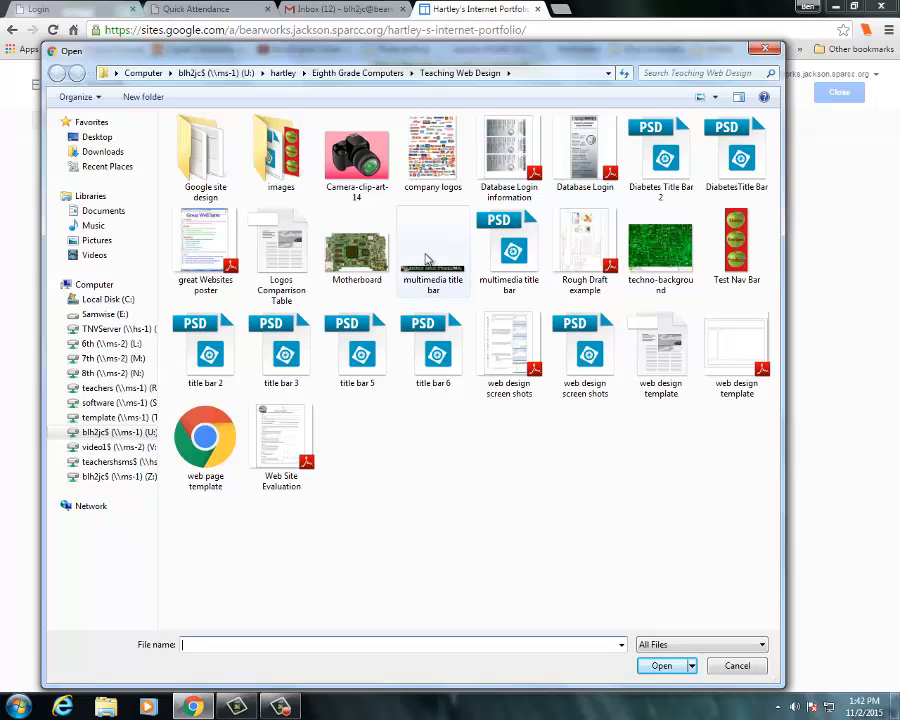
left_click(426, 253)
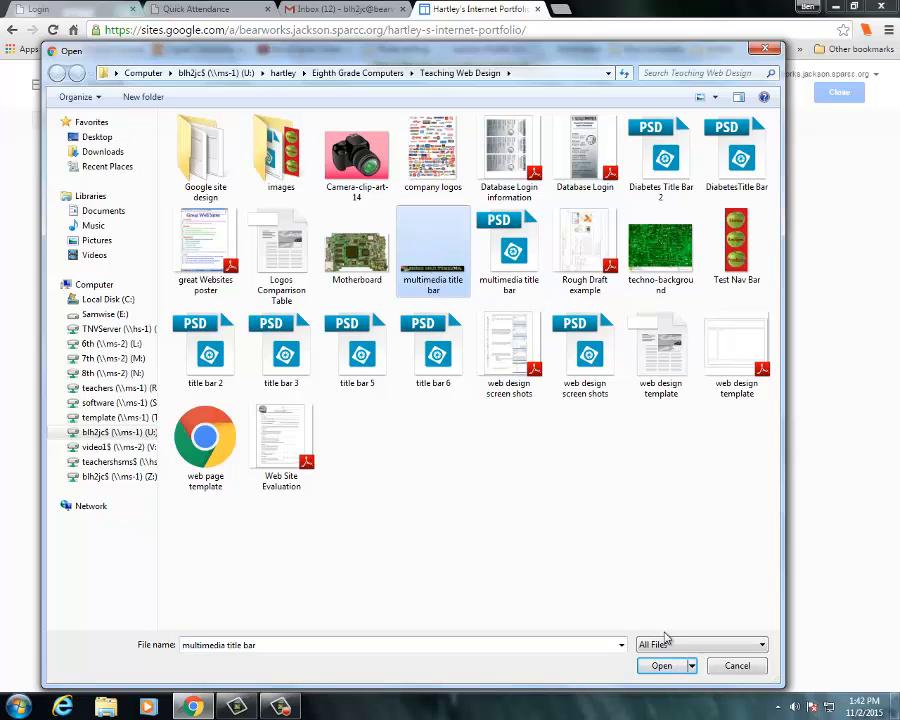
left_click(662, 667)
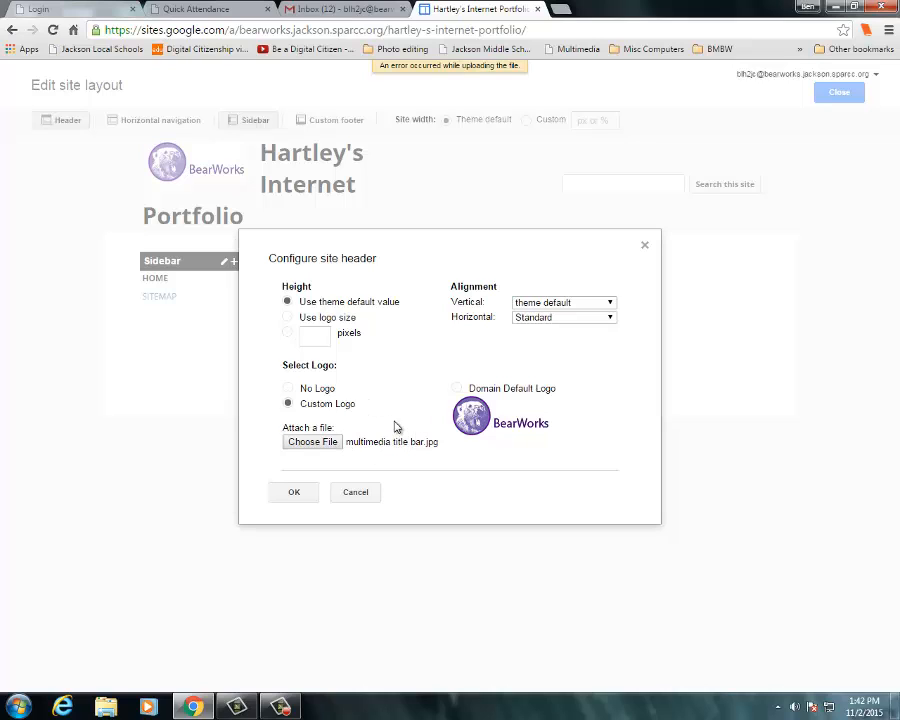
- Retry attaching the multimedia title bar image as the custom header logo
left_click(310, 443)
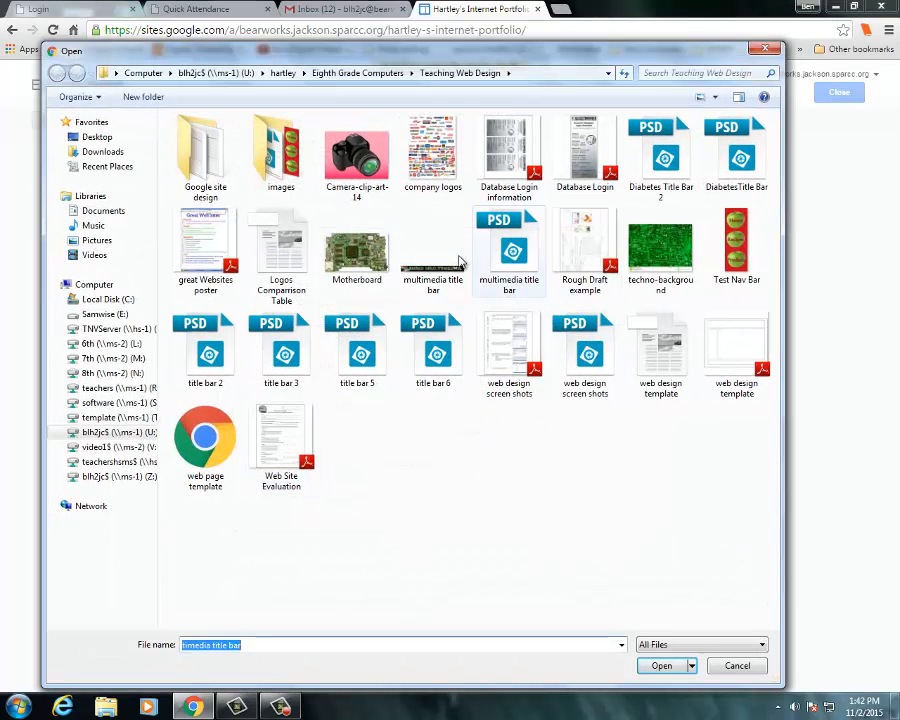
left_click(430, 250)
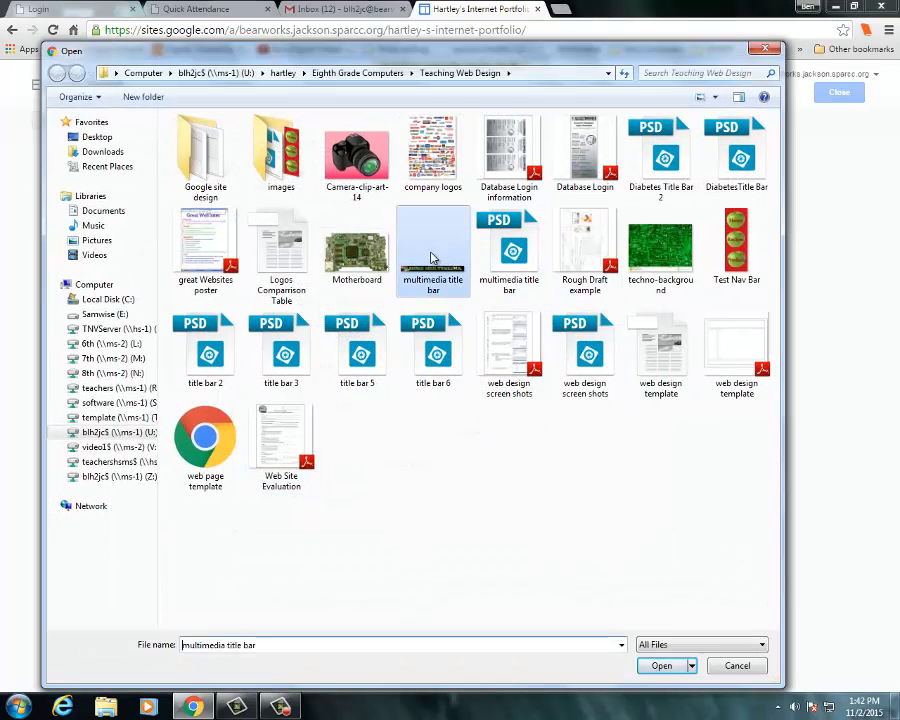
left_click(662, 666)
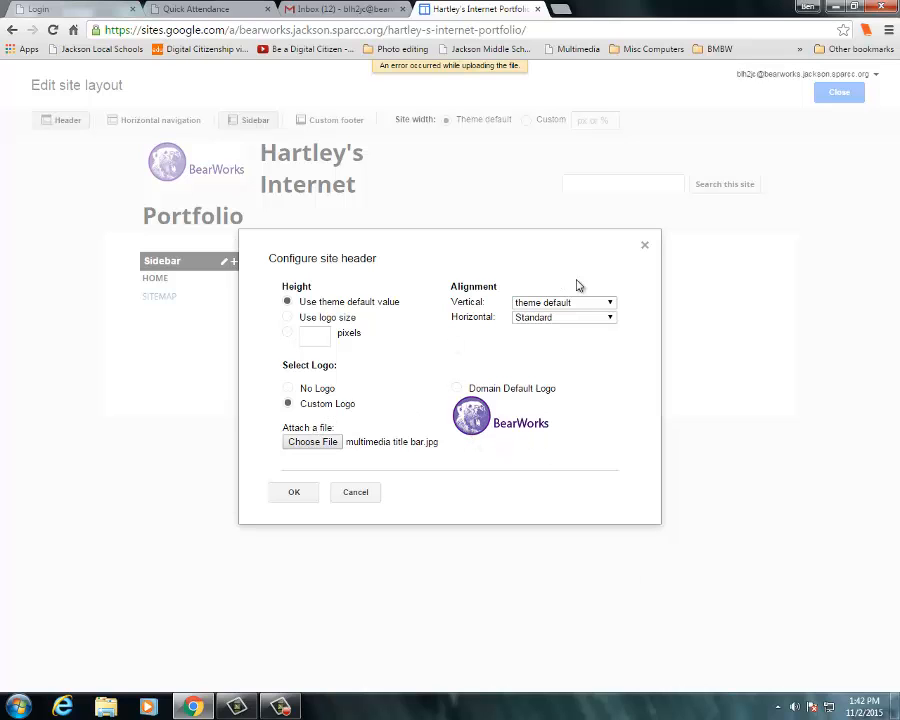
- Cancel the header settings and reopen the site layout editor
left_click(645, 246)
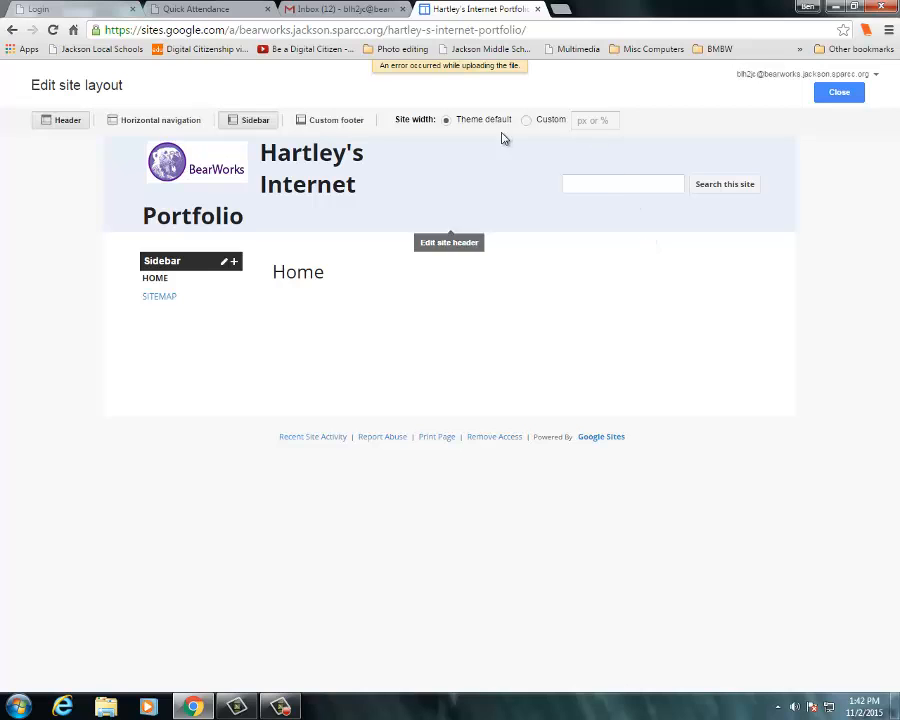
left_click(846, 95)
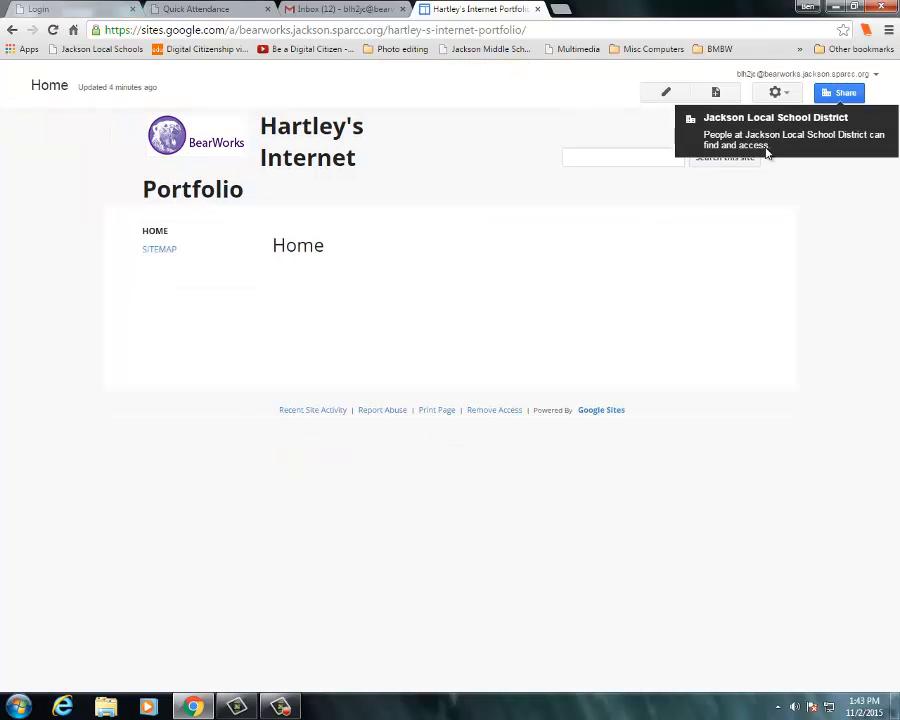
left_click(777, 93)
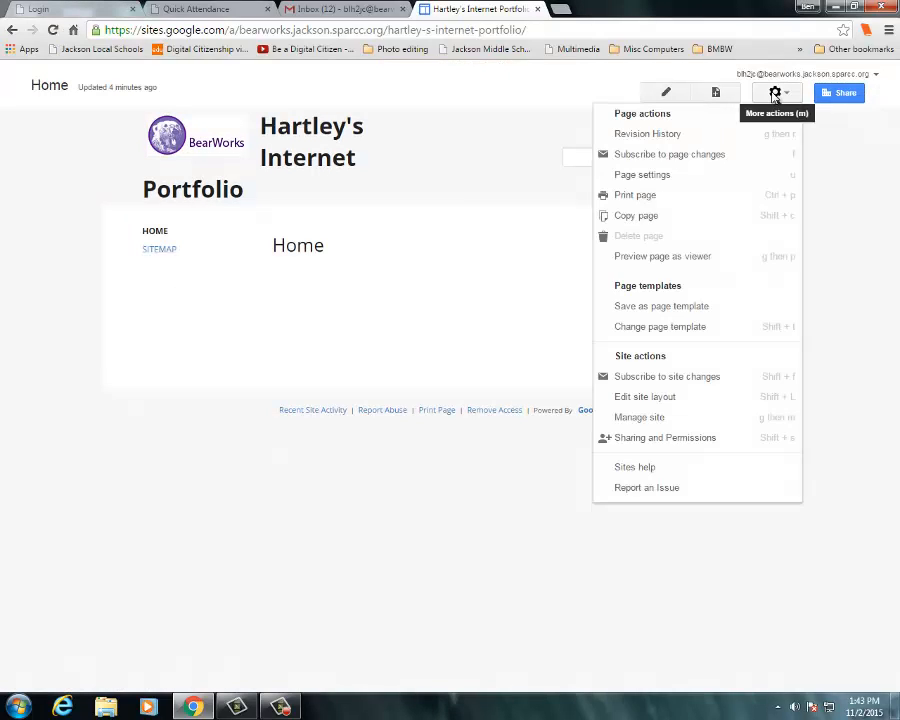
left_click(655, 398)
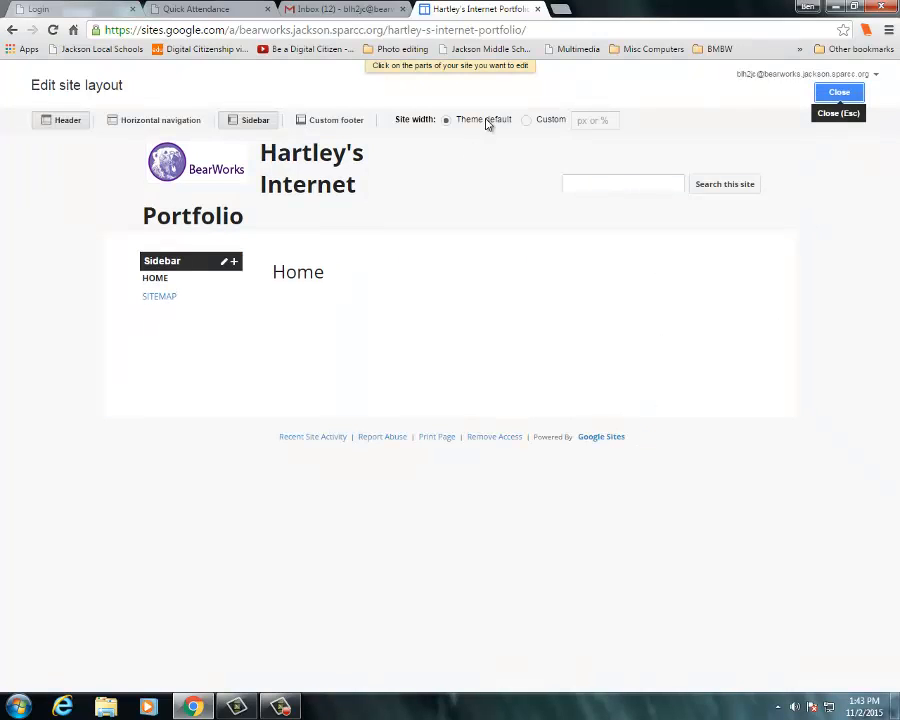
- Open the header settings, choose Custom Logo, and attach the multimedia title bar image
left_click(440, 199)
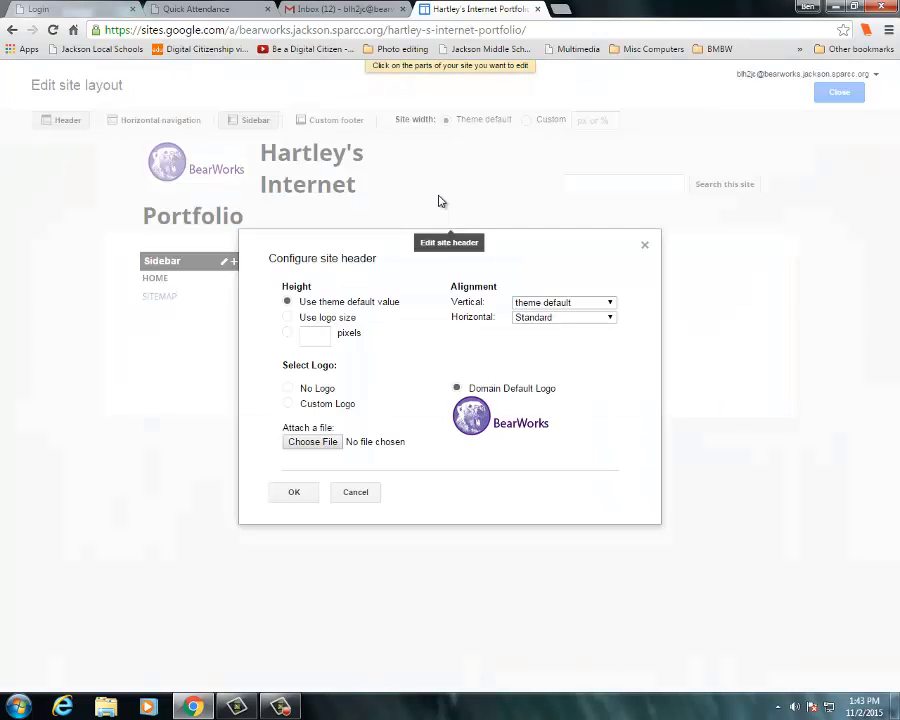
left_click(288, 403)
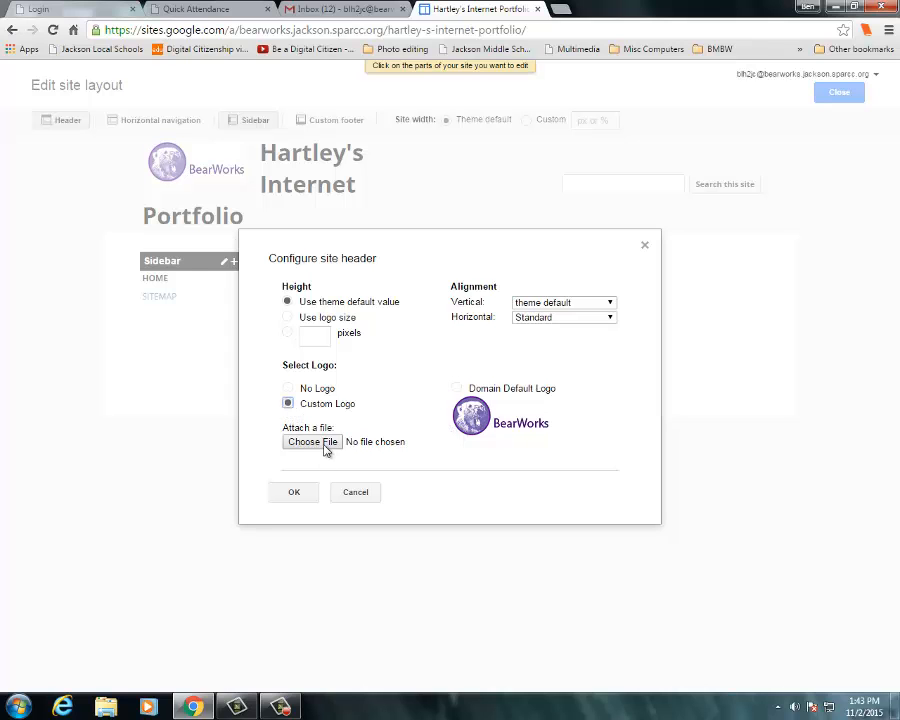
left_click(313, 442)
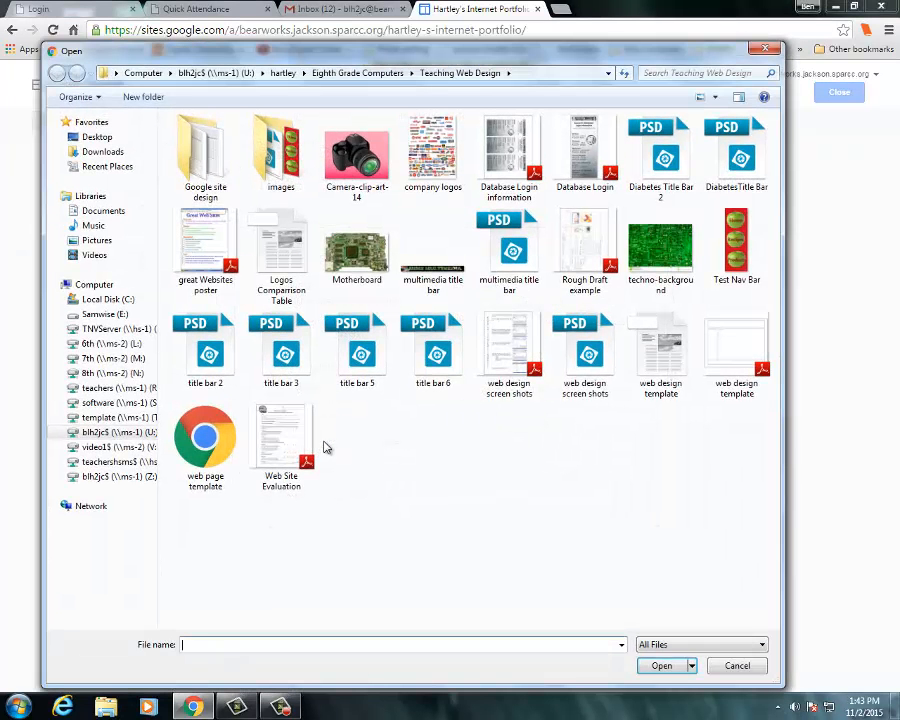
left_click(432, 255)
left_click(660, 666)
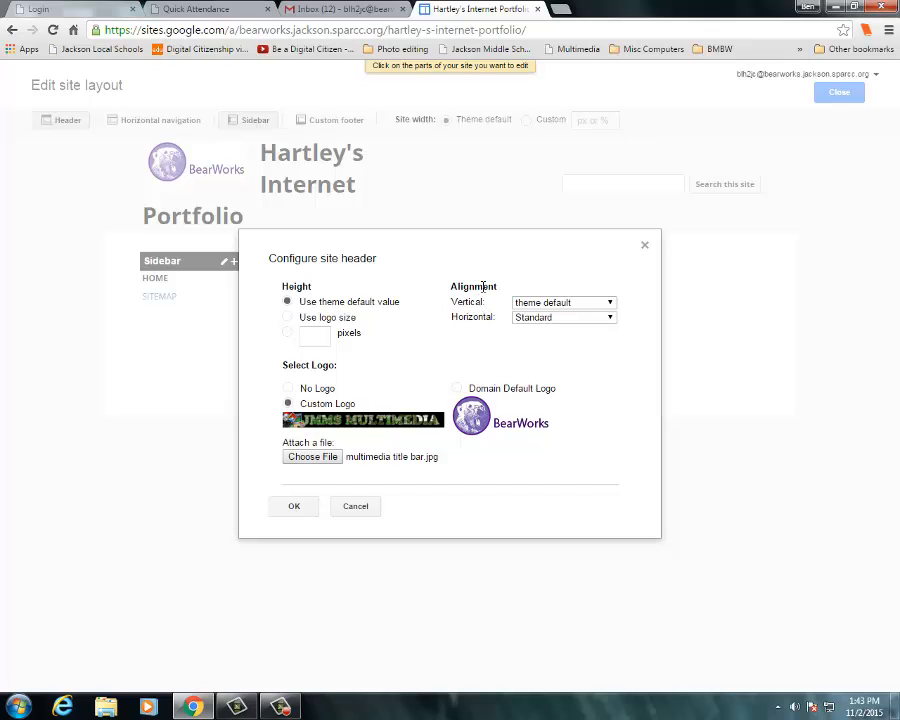
- Set the header's vertical alignment to top and horizontal alignment to Center, and apply the settings
left_click(546, 303)
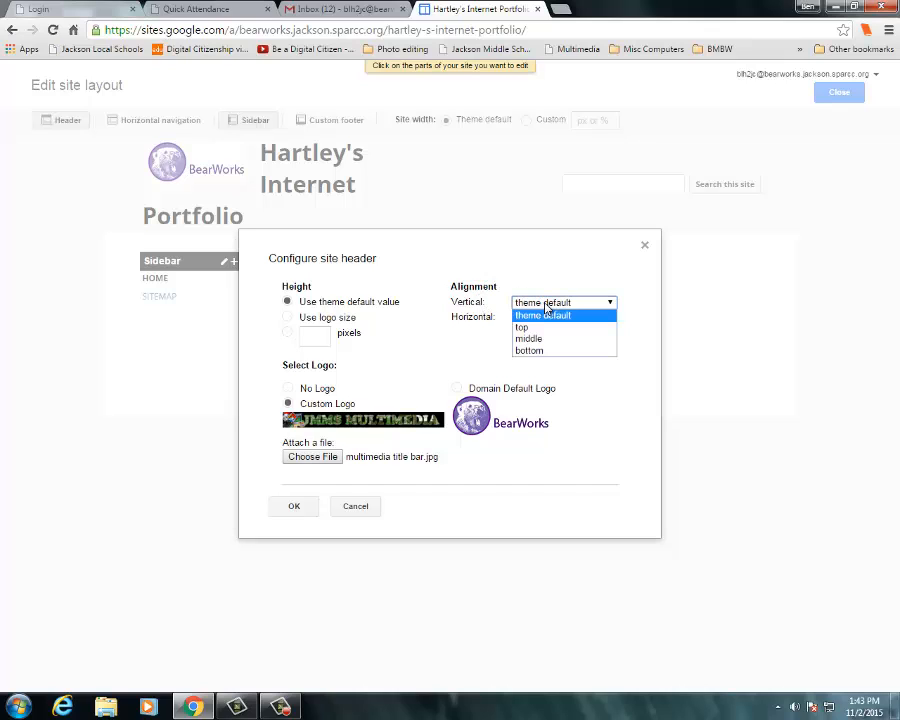
left_click(523, 330)
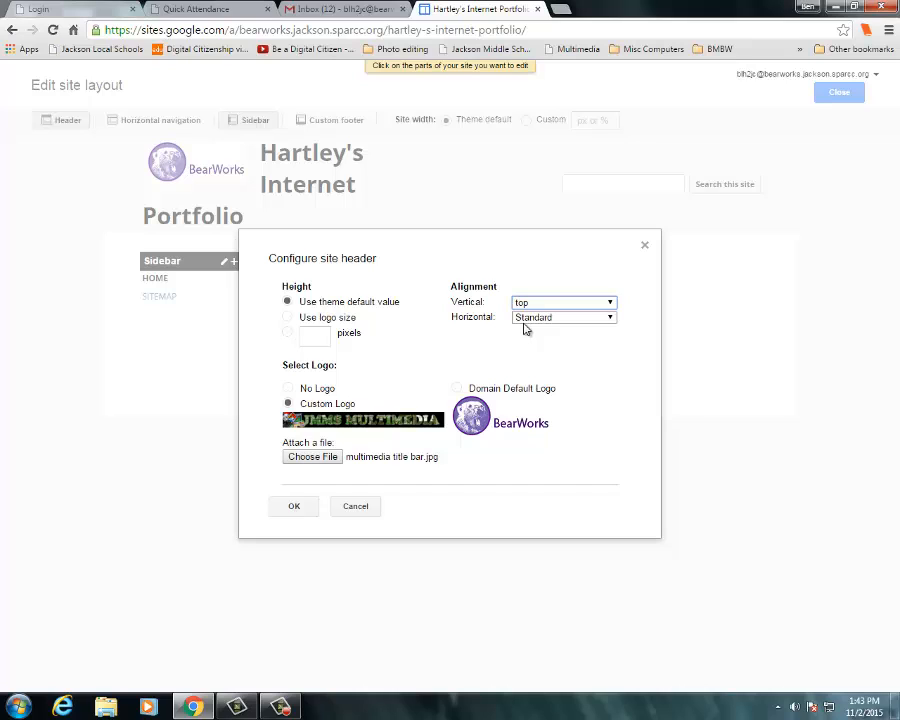
left_click(557, 320)
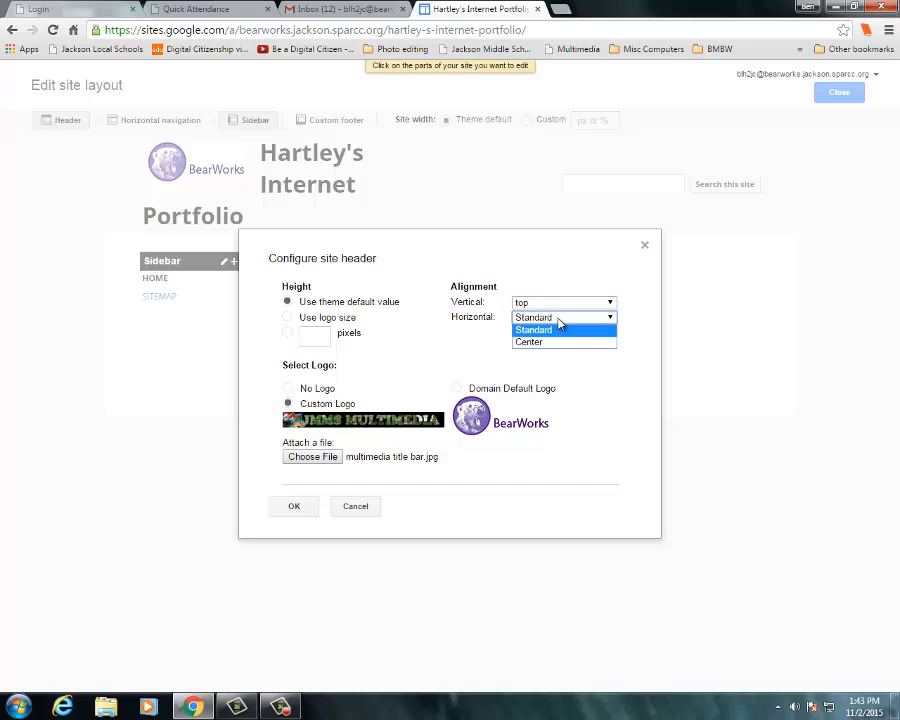
left_click(538, 342)
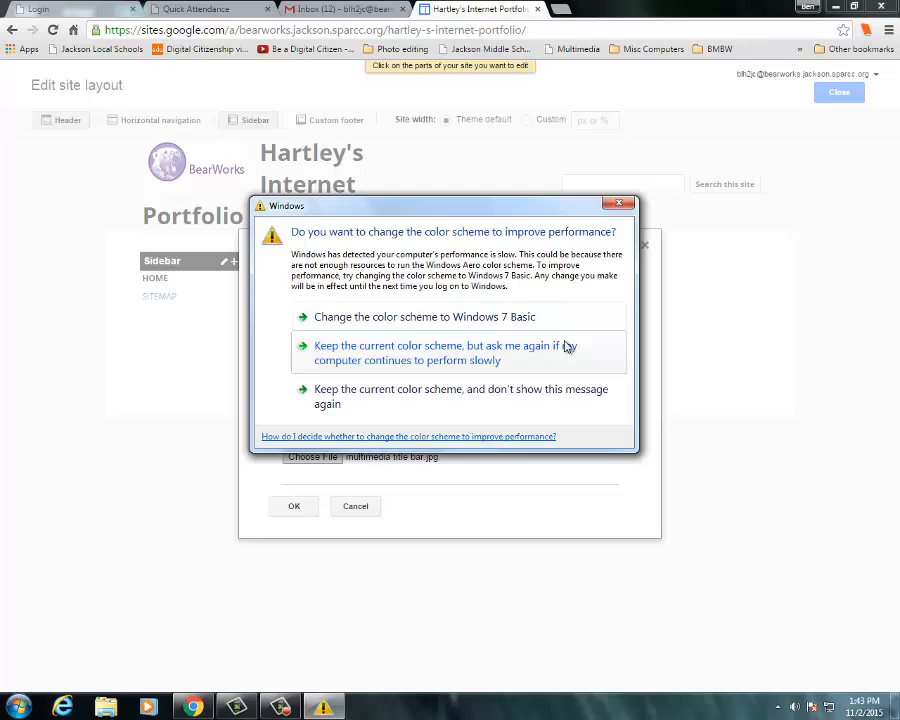
left_click(616, 206)
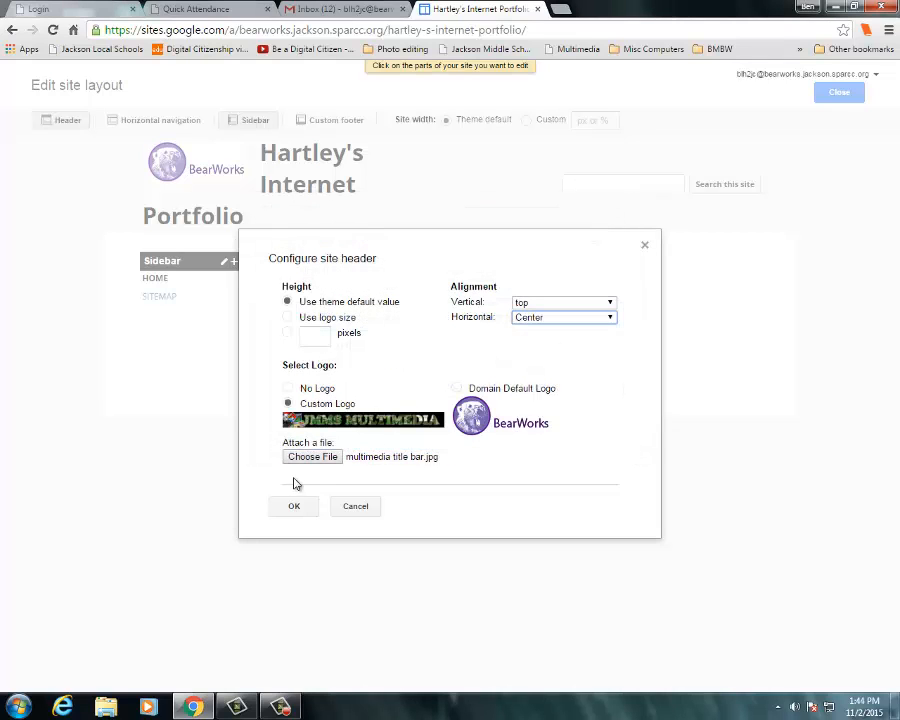
left_click(296, 508)
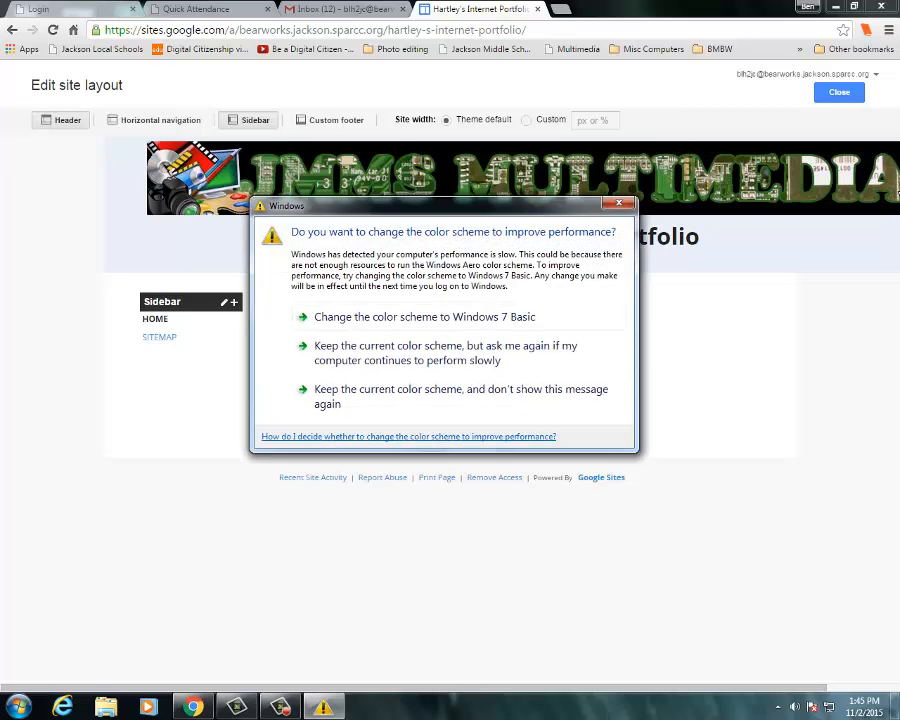
- Reopen the header settings, confirm them, and close the site layout editor
left_click(621, 206)
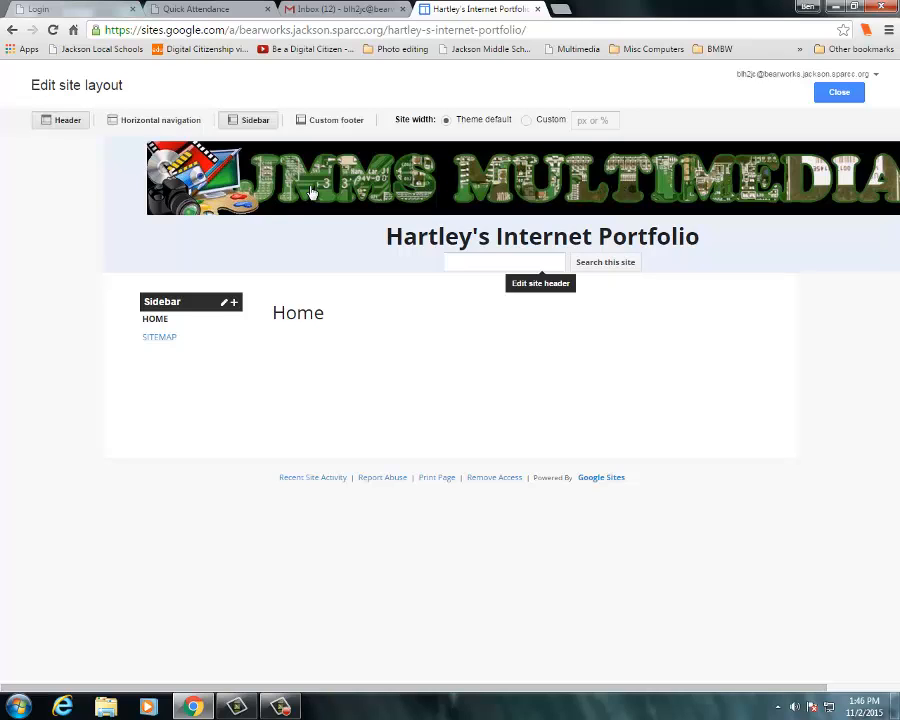
left_click(284, 246)
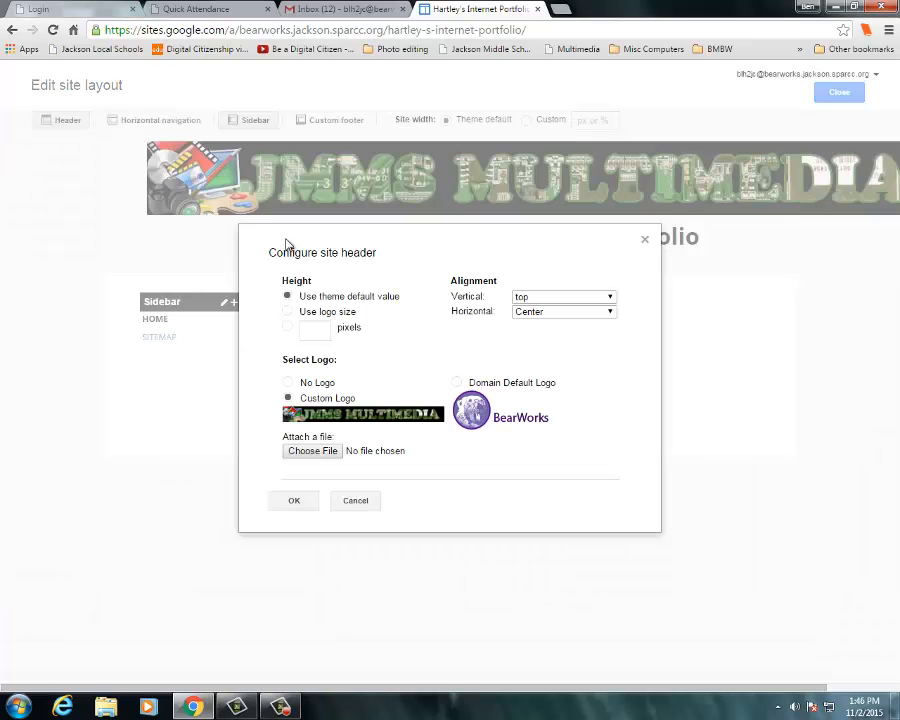
left_click(300, 501)
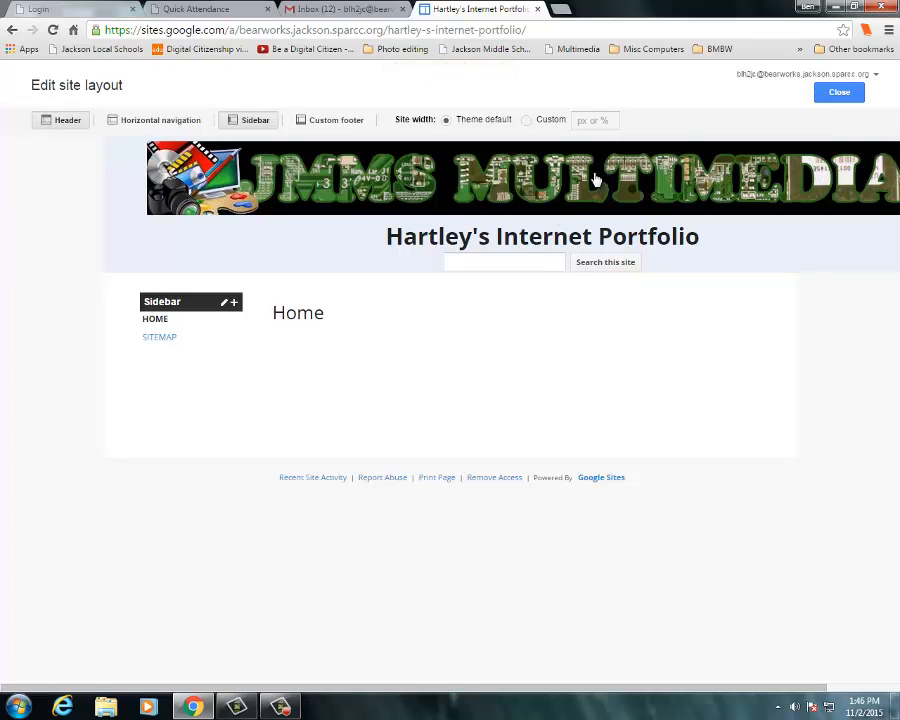
left_click(839, 93)
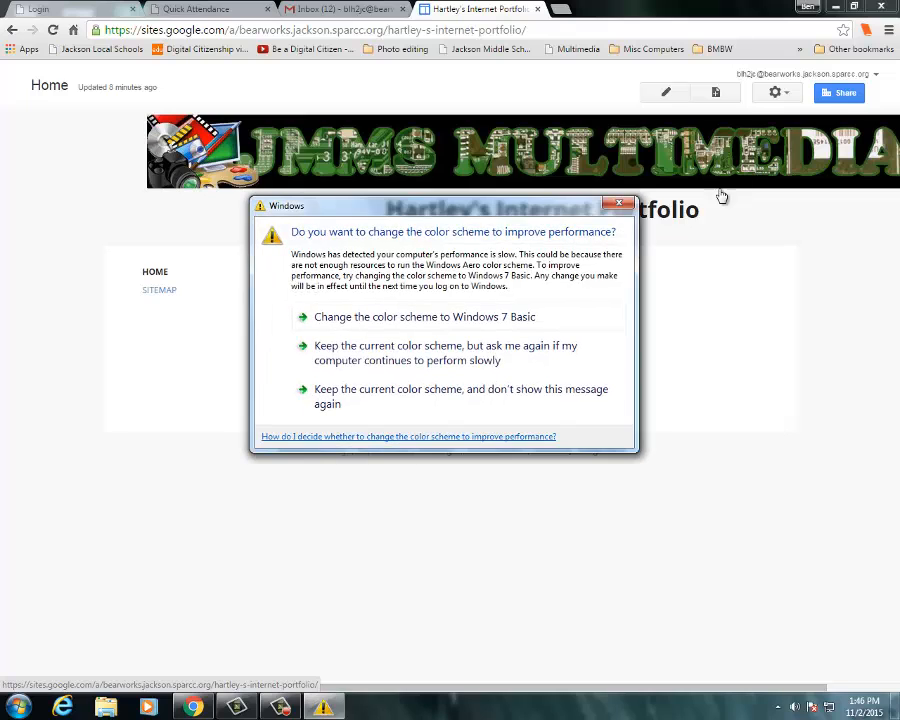
- Open the site's Themes, Colors, and Fonts settings from Manage site
left_click(613, 209)
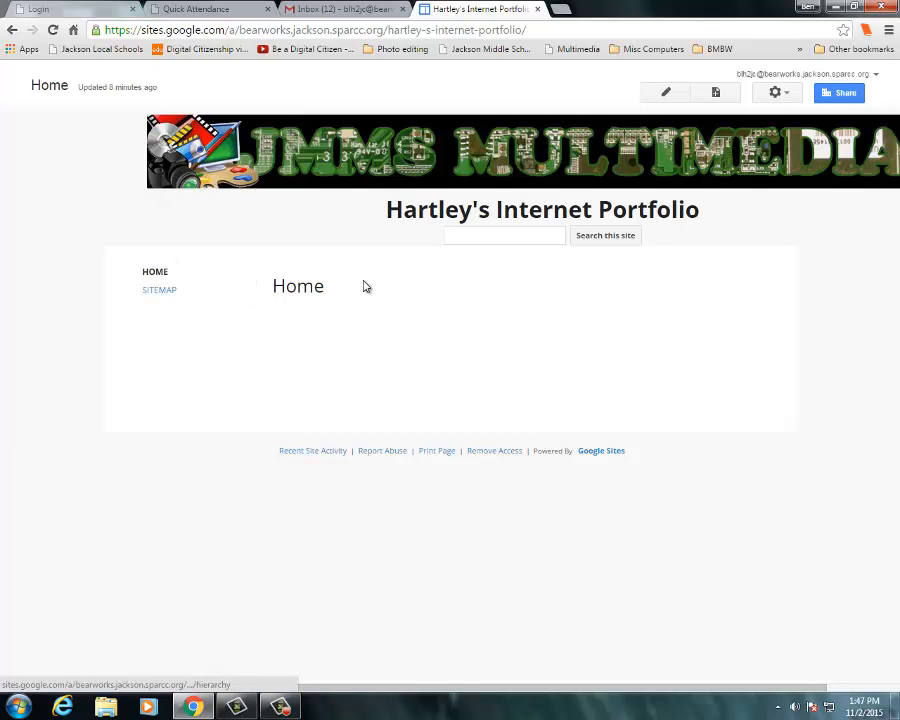
left_click(776, 94)
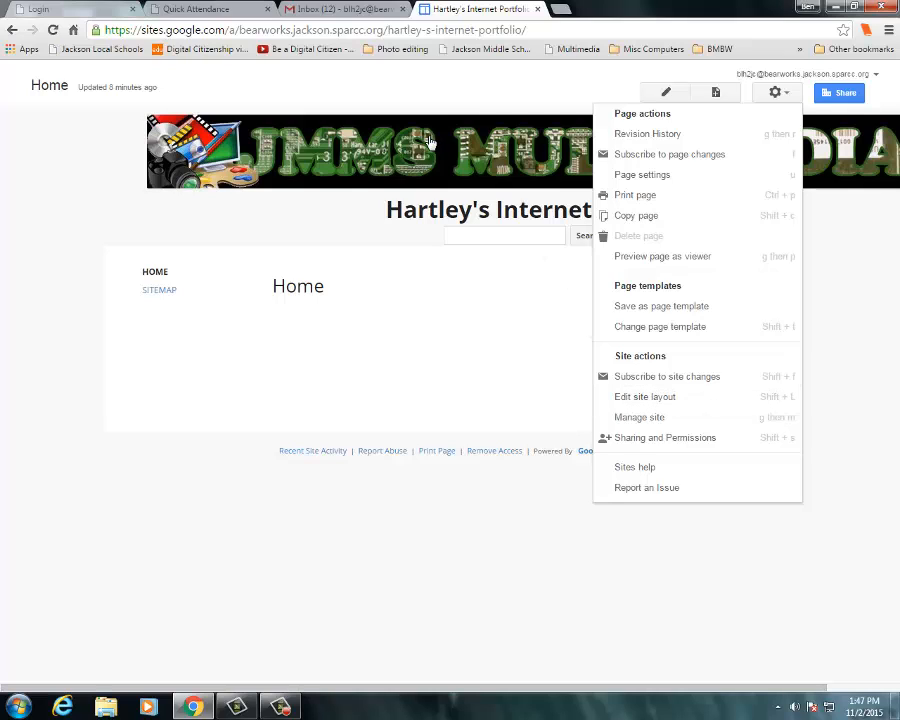
left_click(636, 418)
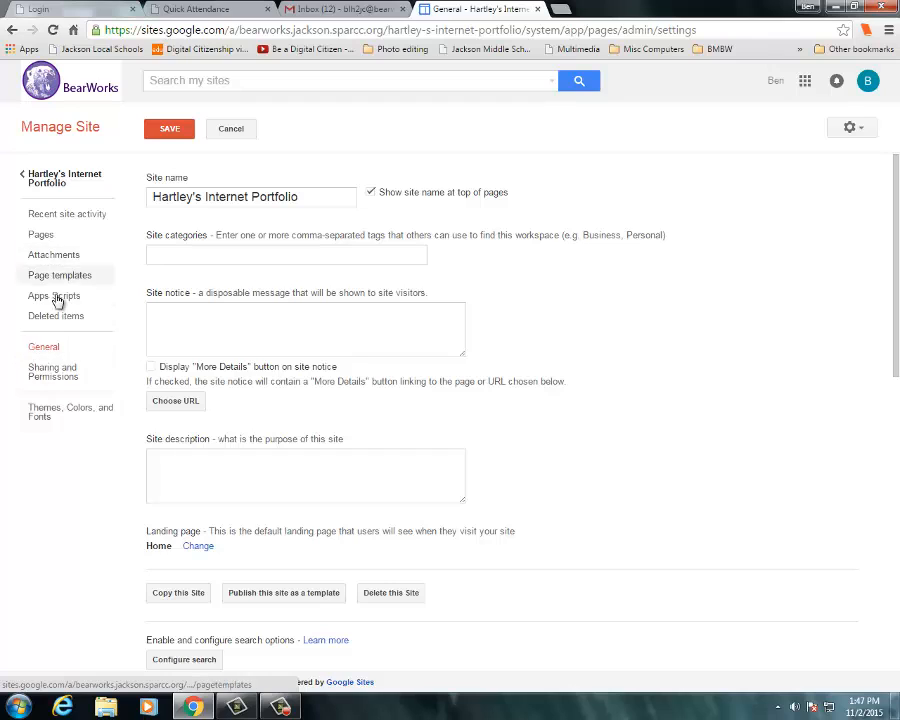
left_click(40, 416)
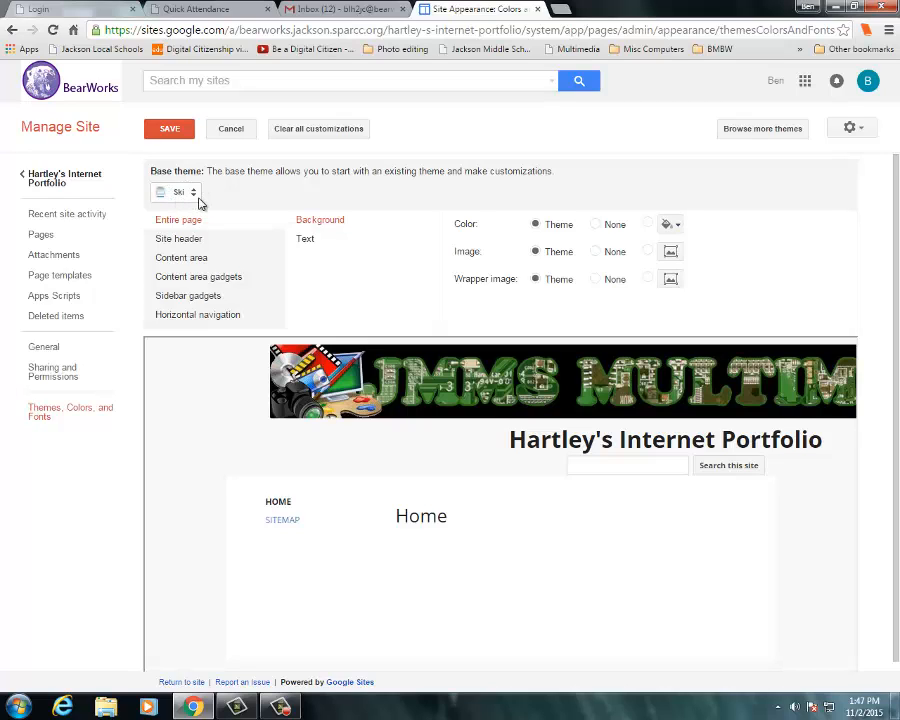
- Browse the base theme list, switch the base theme to Solitude: Olive, and save
left_click(193, 196)
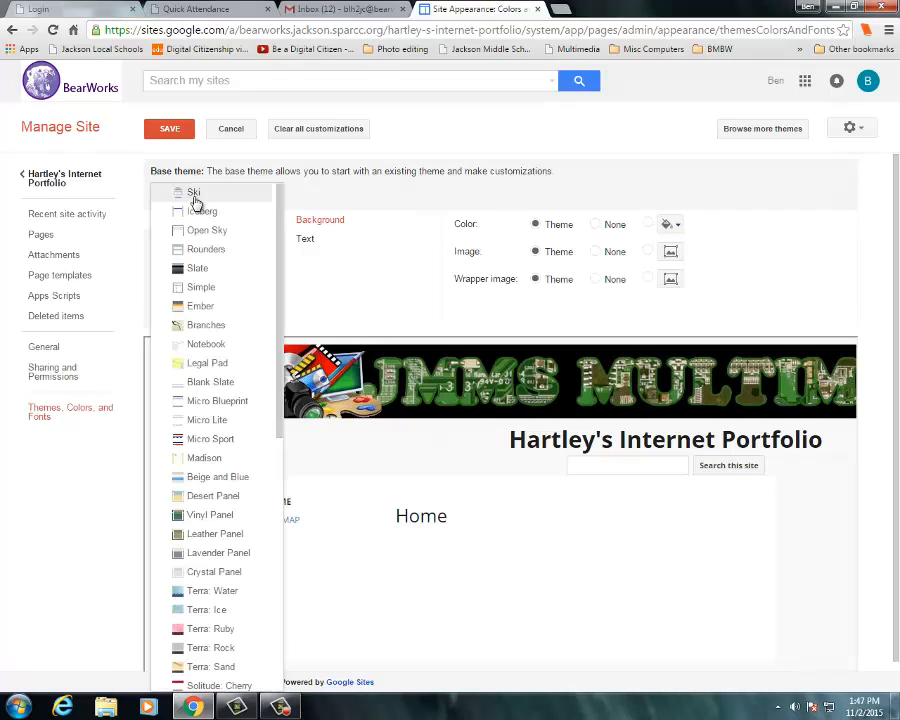
scroll(212, 270, "down", 5)
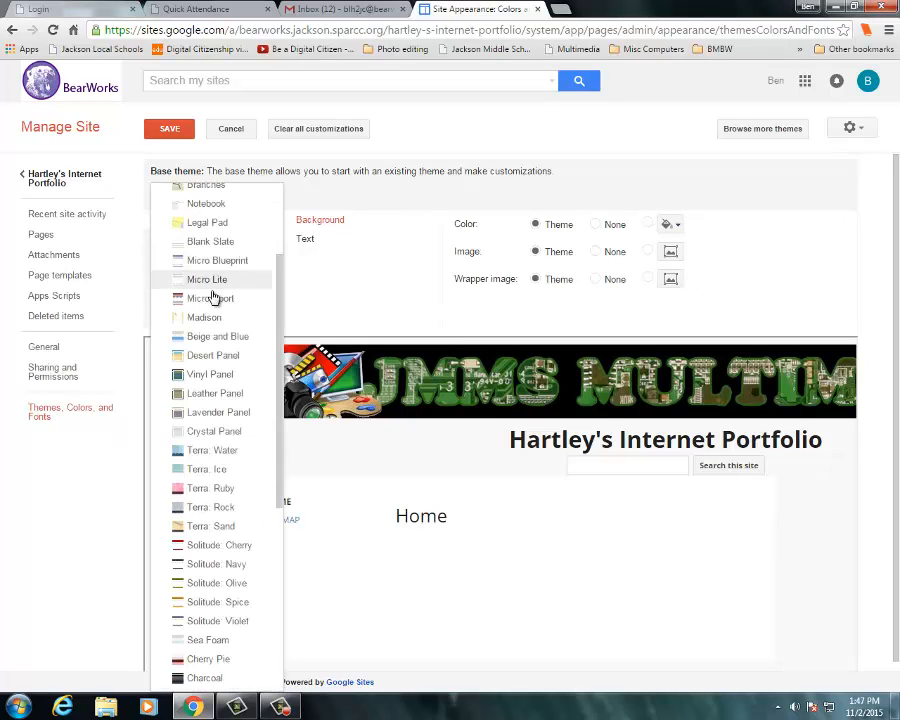
scroll(222, 326, "down", 1)
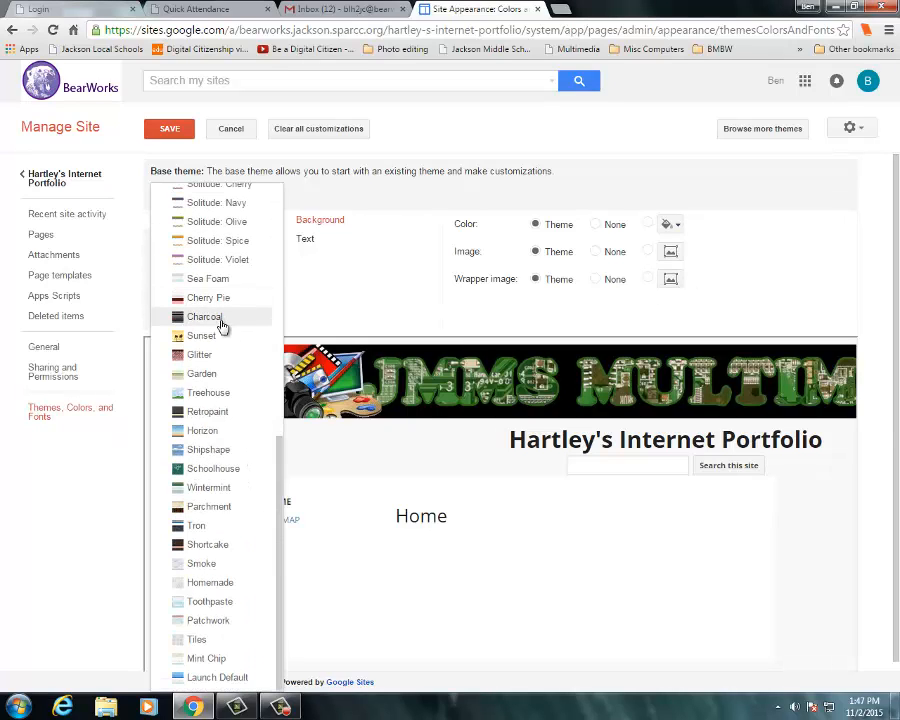
scroll(226, 352, "up", 6)
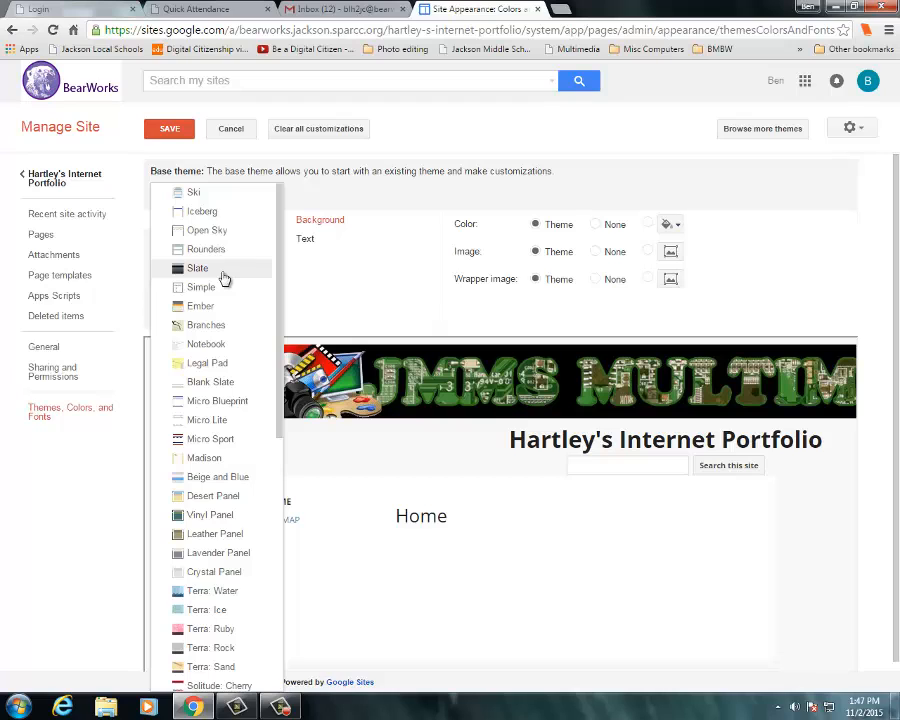
scroll(224, 278, "down", 4)
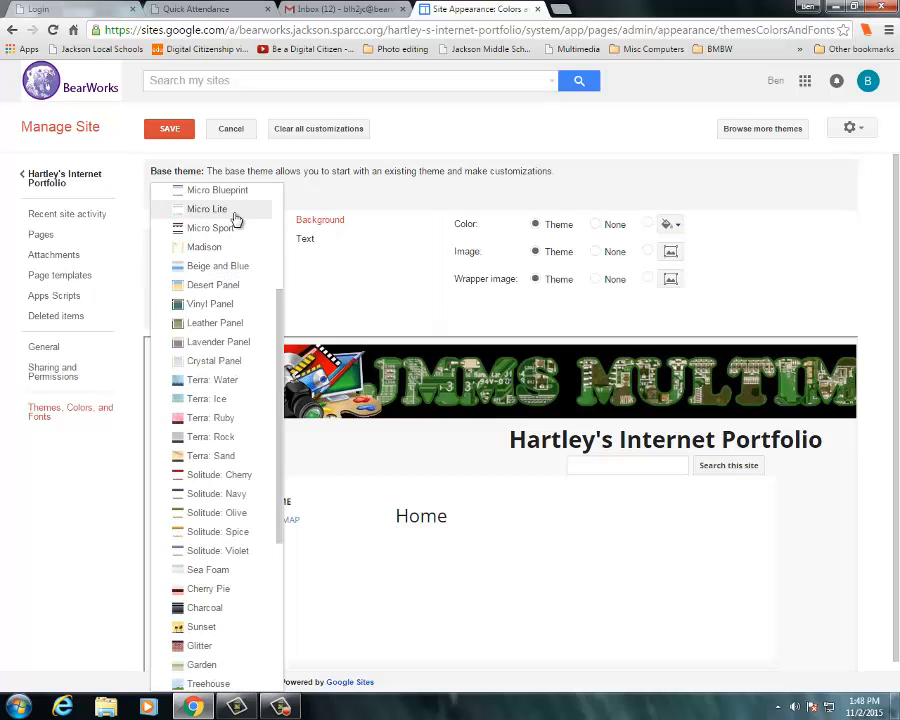
left_click(323, 195)
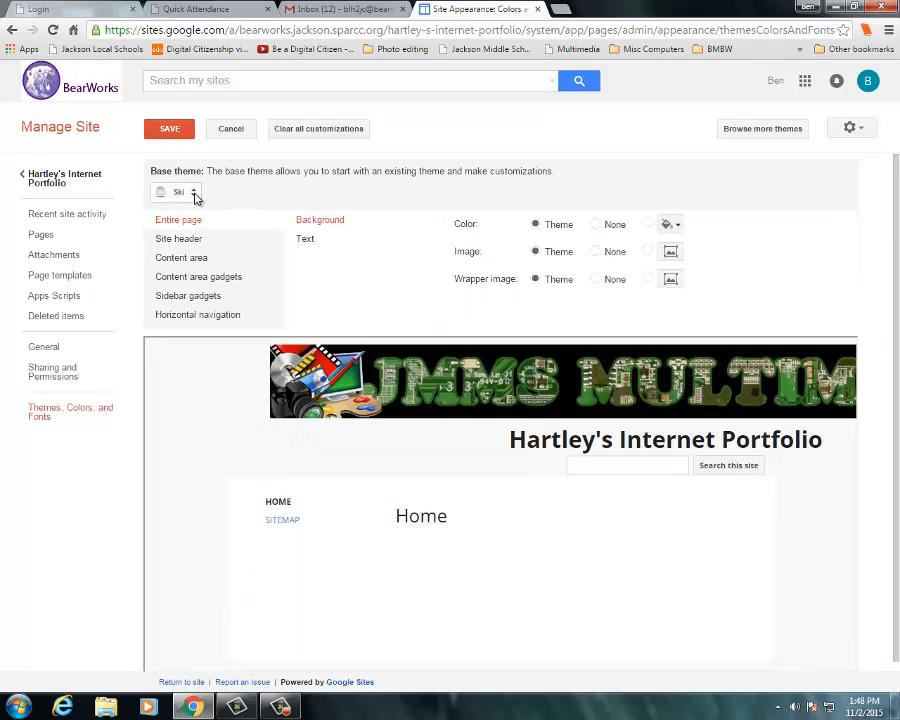
left_click(195, 195)
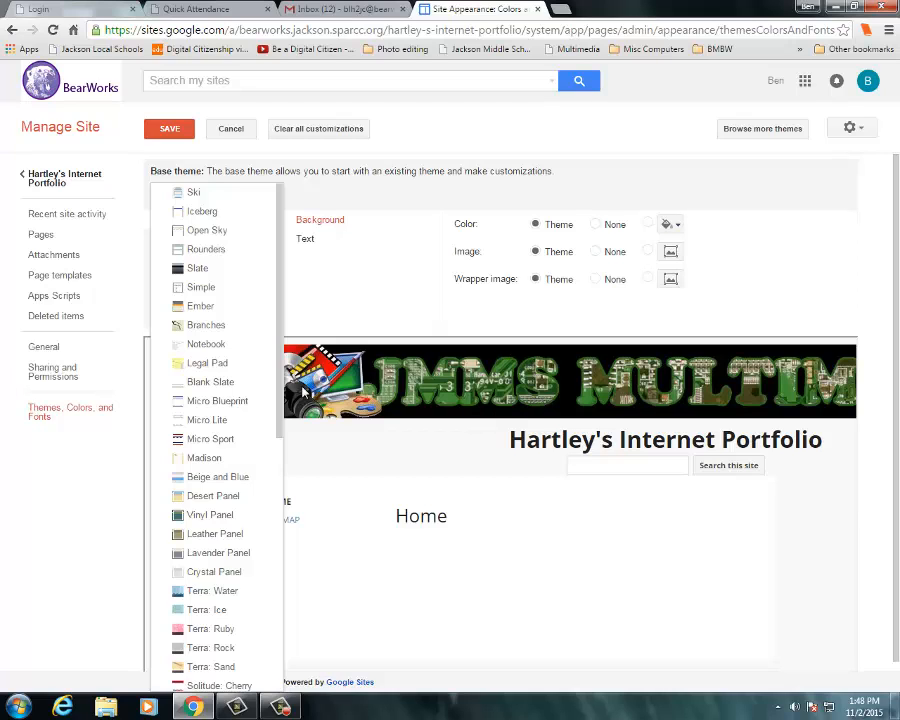
scroll(239, 328, "down", 2)
scroll(241, 332, "down", 2)
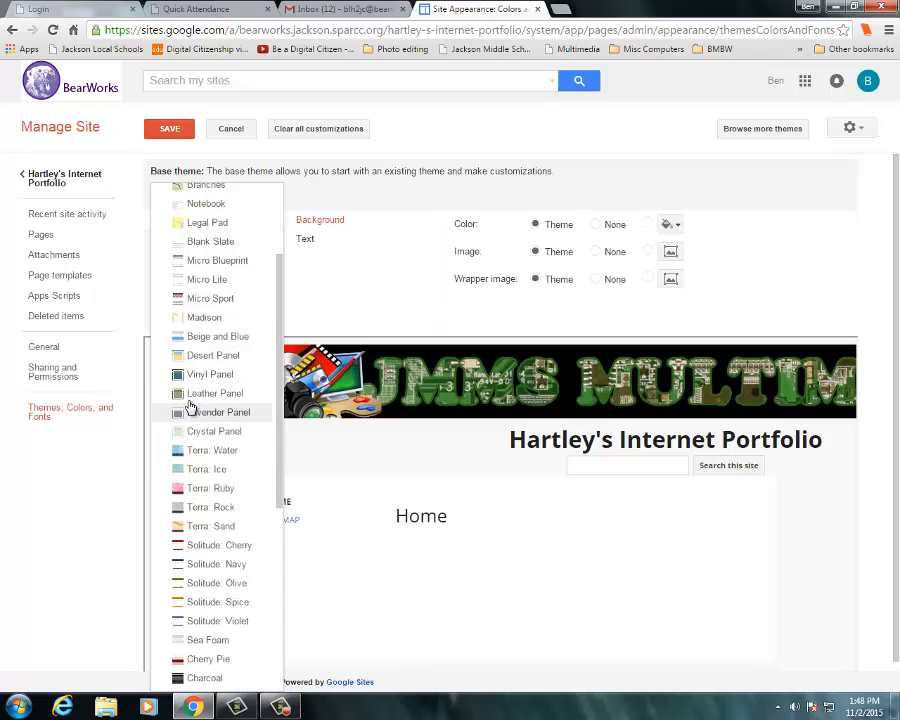
scroll(223, 345, "up", 1)
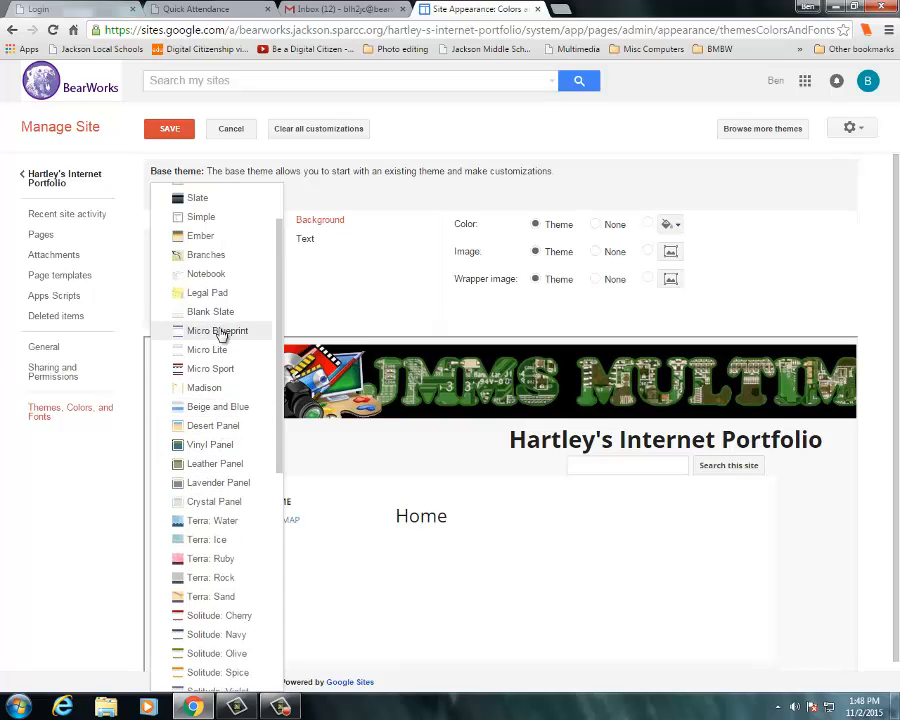
scroll(243, 311, "up", 1)
scroll(243, 318, "down", 4)
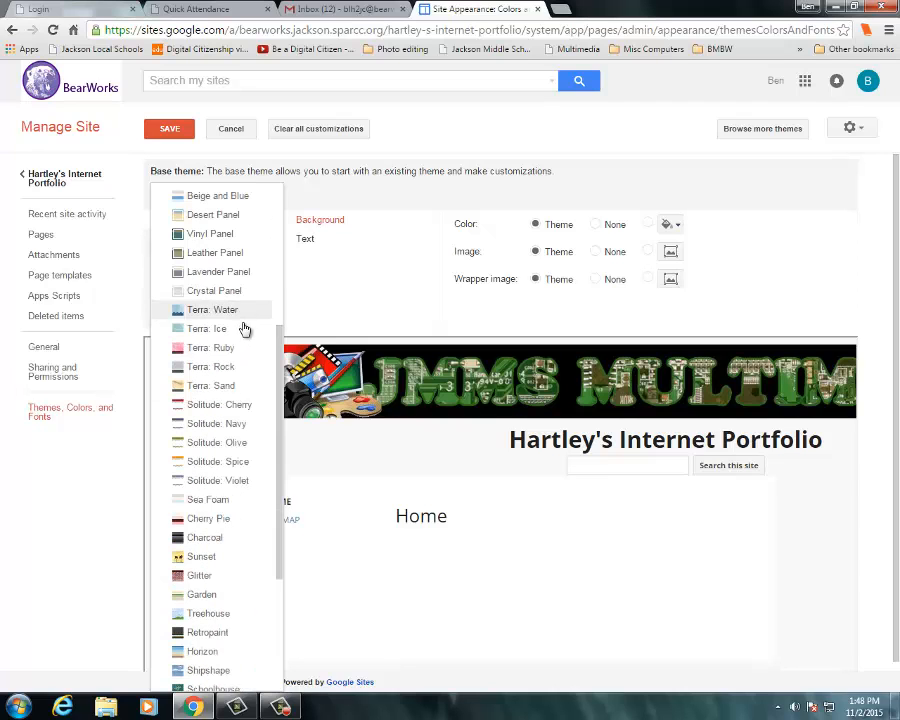
left_click(200, 447)
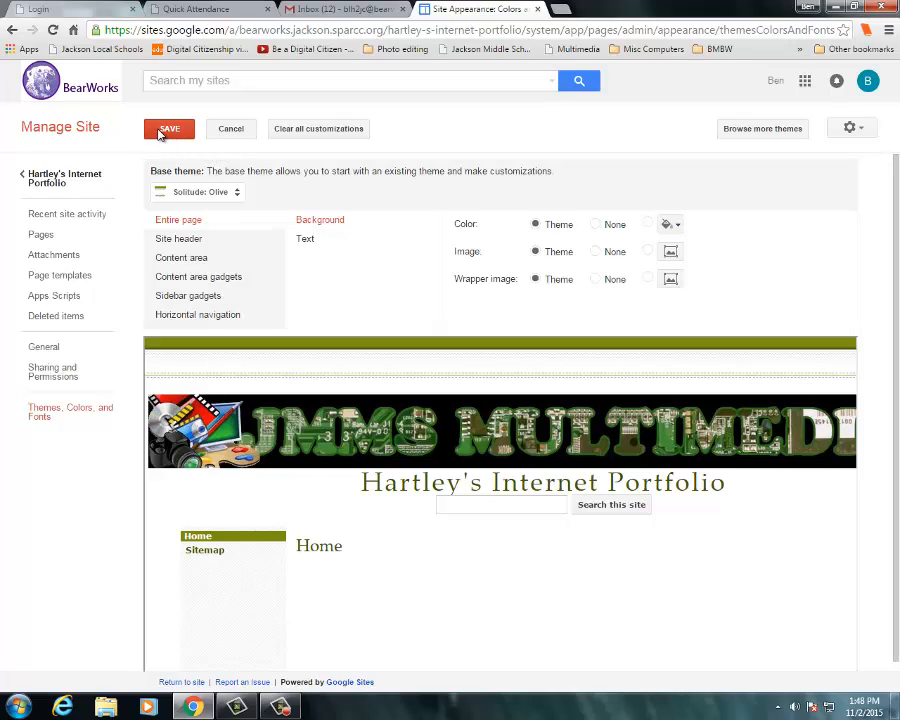
left_click(165, 131)
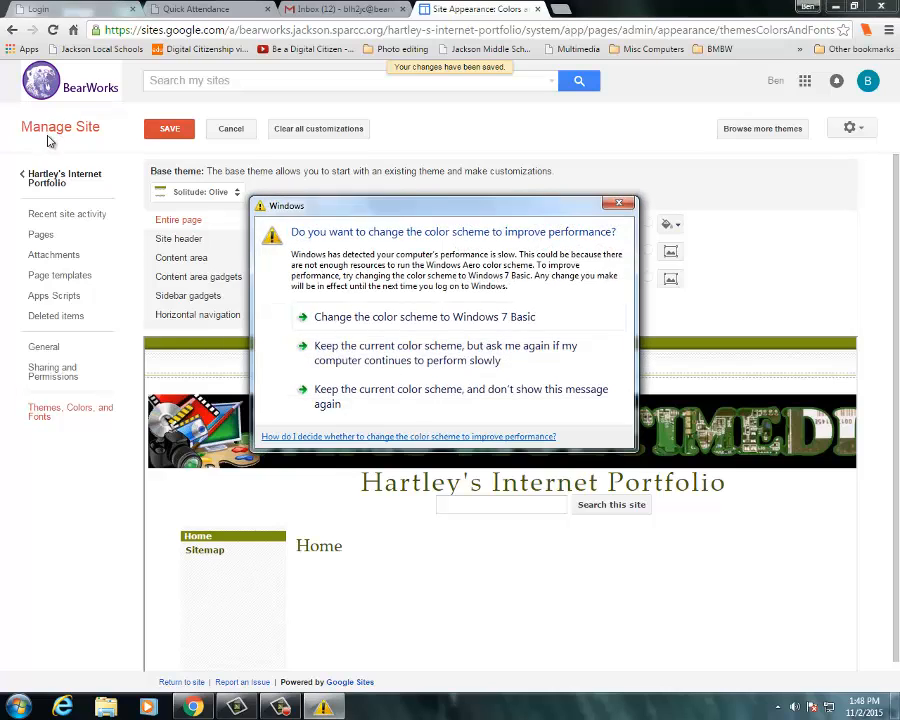
- Return to the site and open the site layout editor to review the header, then close it
left_click(621, 205)
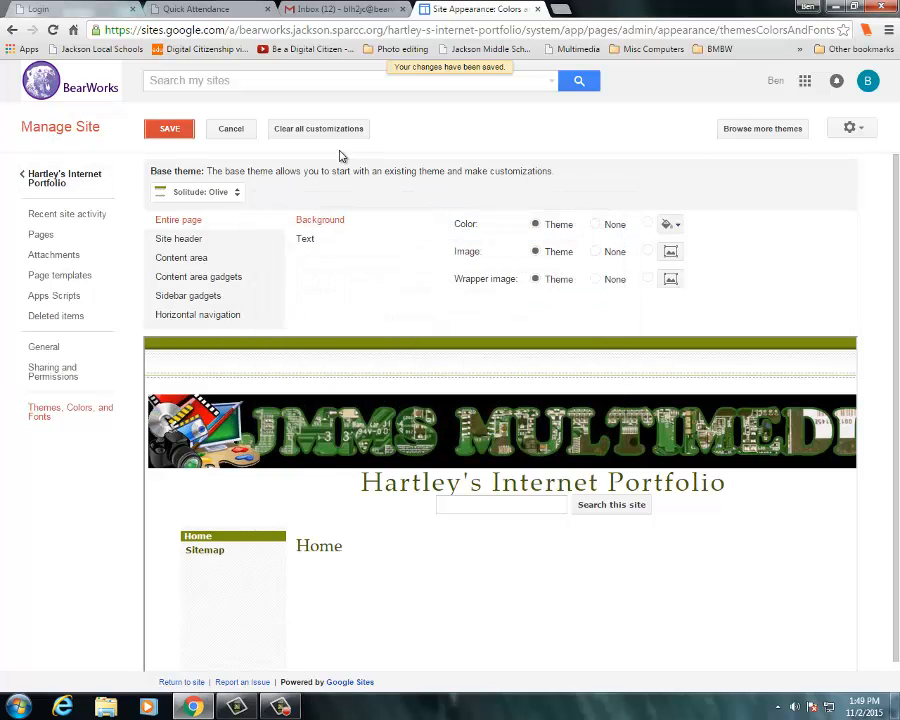
left_click(60, 181)
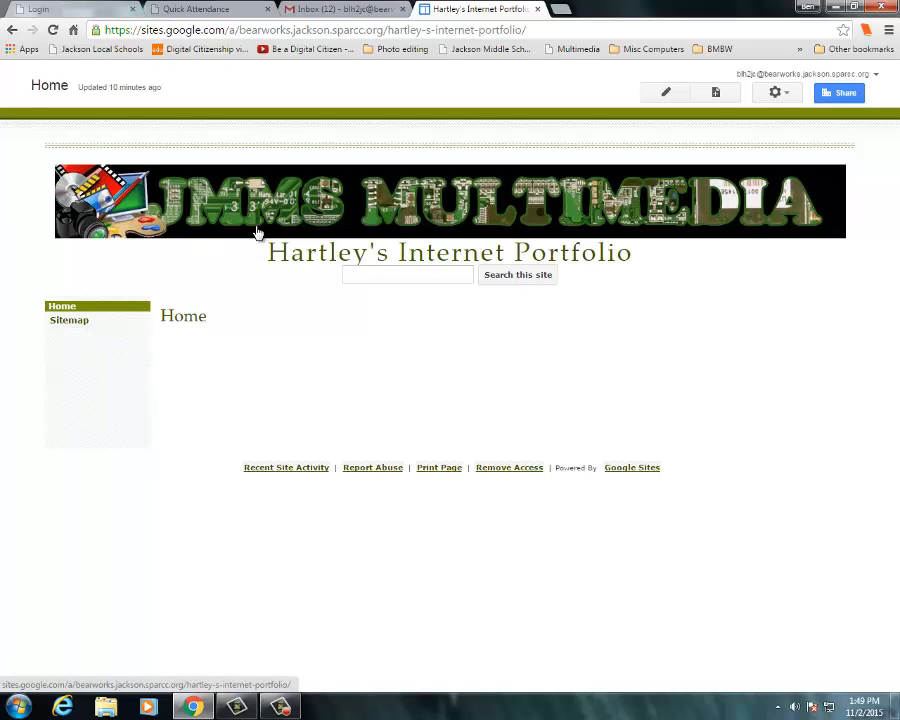
left_click(775, 93)
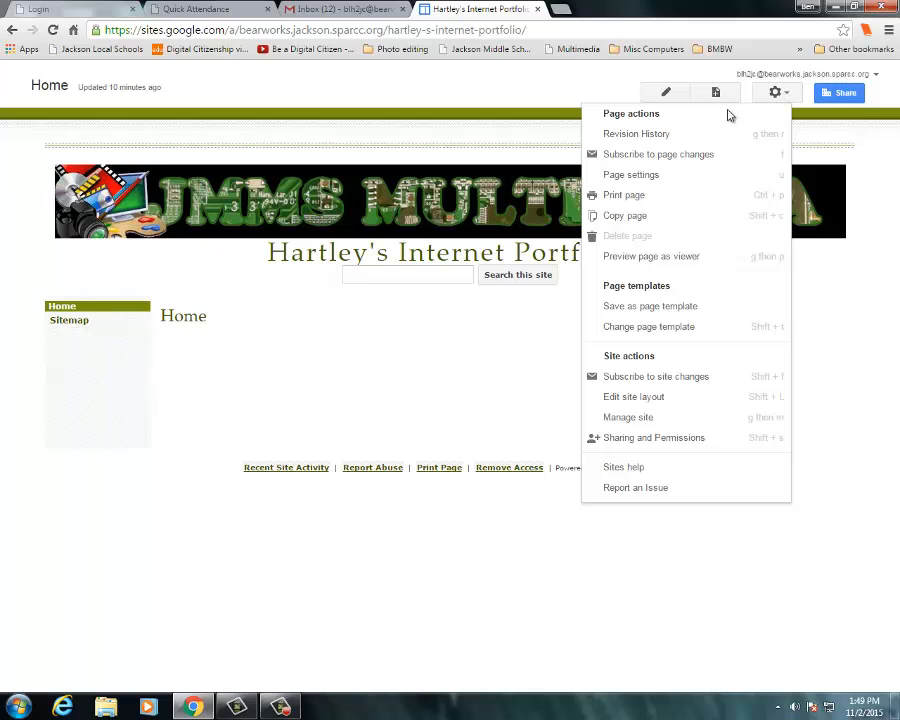
left_click(633, 397)
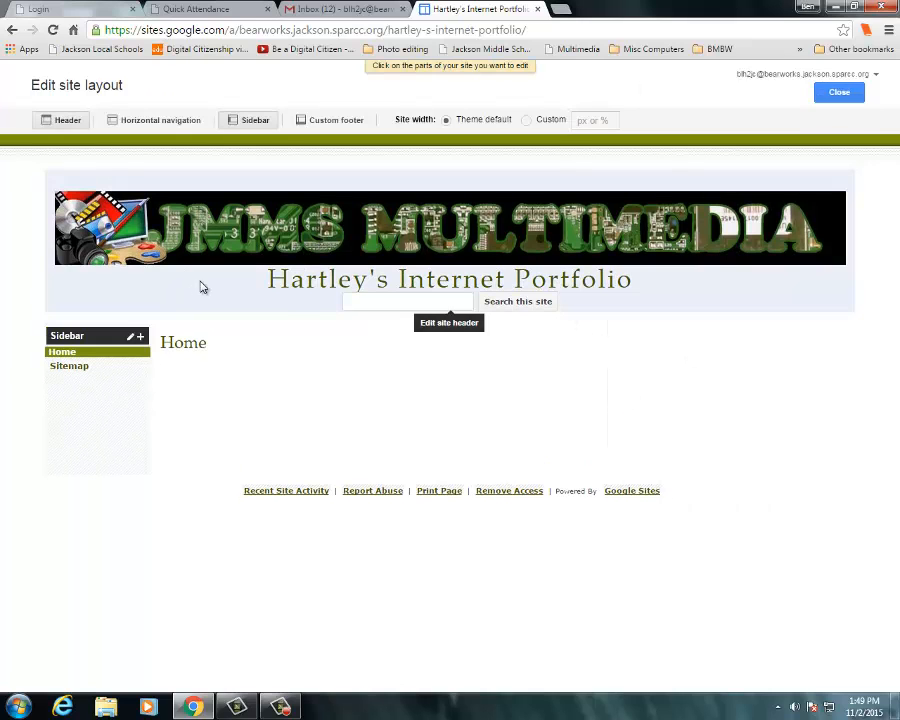
left_click(200, 287)
left_click(351, 506)
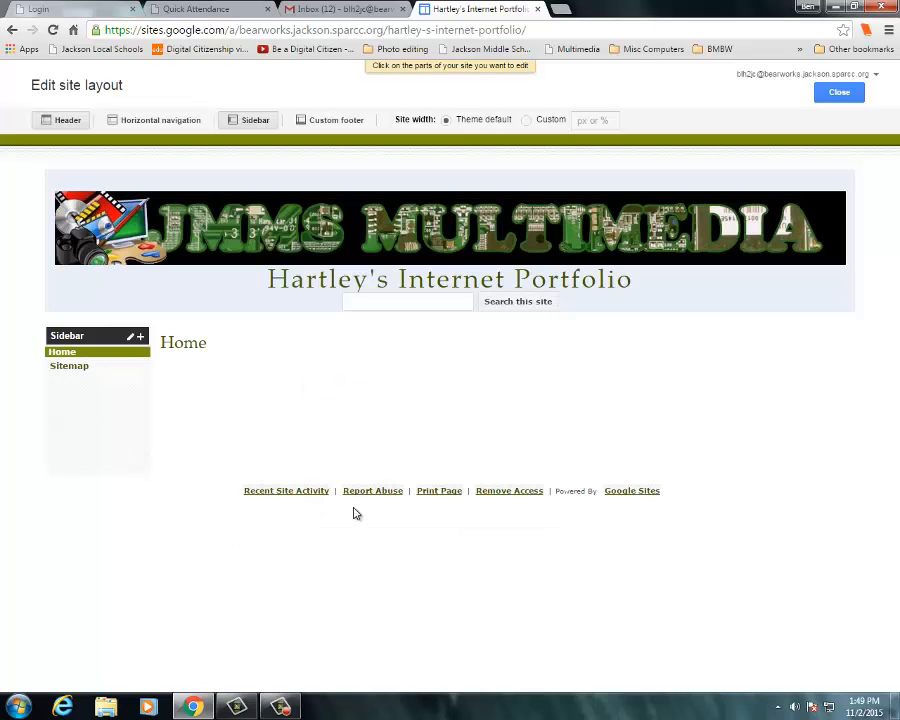
left_click(838, 92)
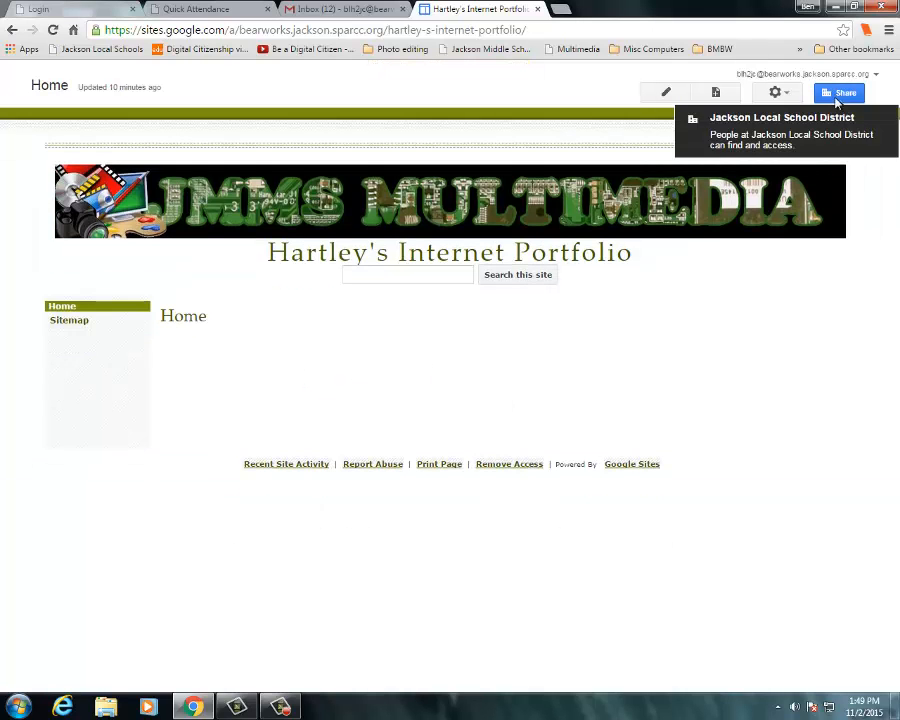
- Reopen the Themes, Colors, and Fonts settings, change the base theme to Garden, and save
left_click(774, 93)
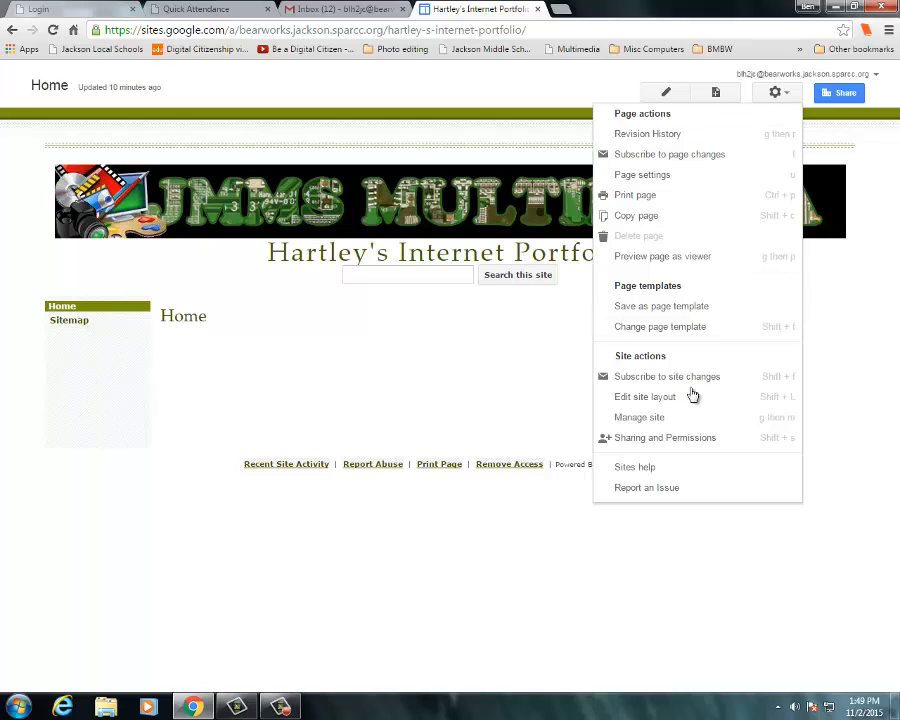
left_click(644, 419)
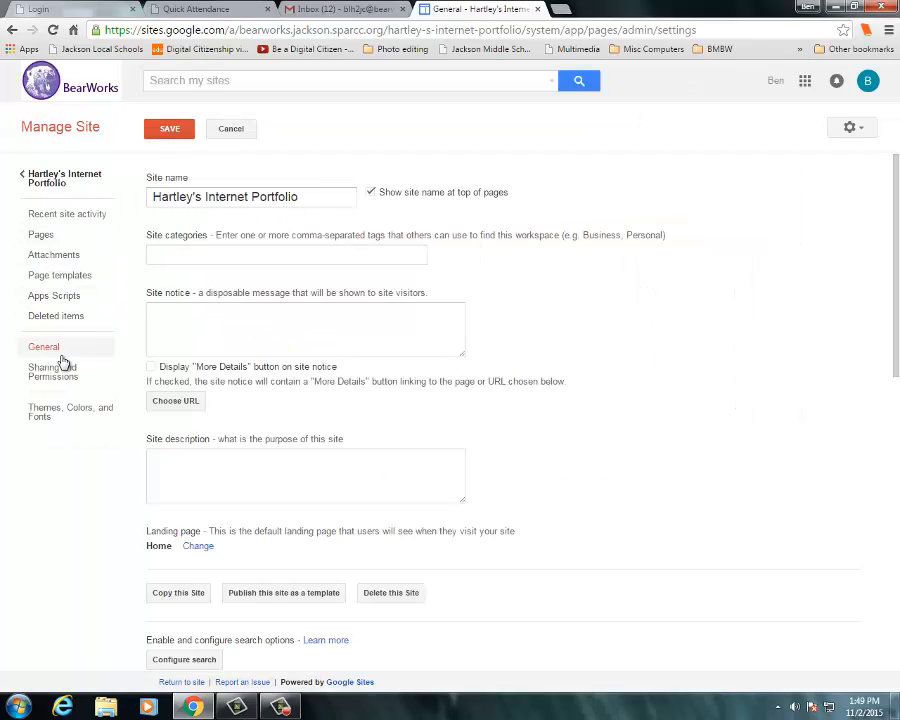
left_click(48, 419)
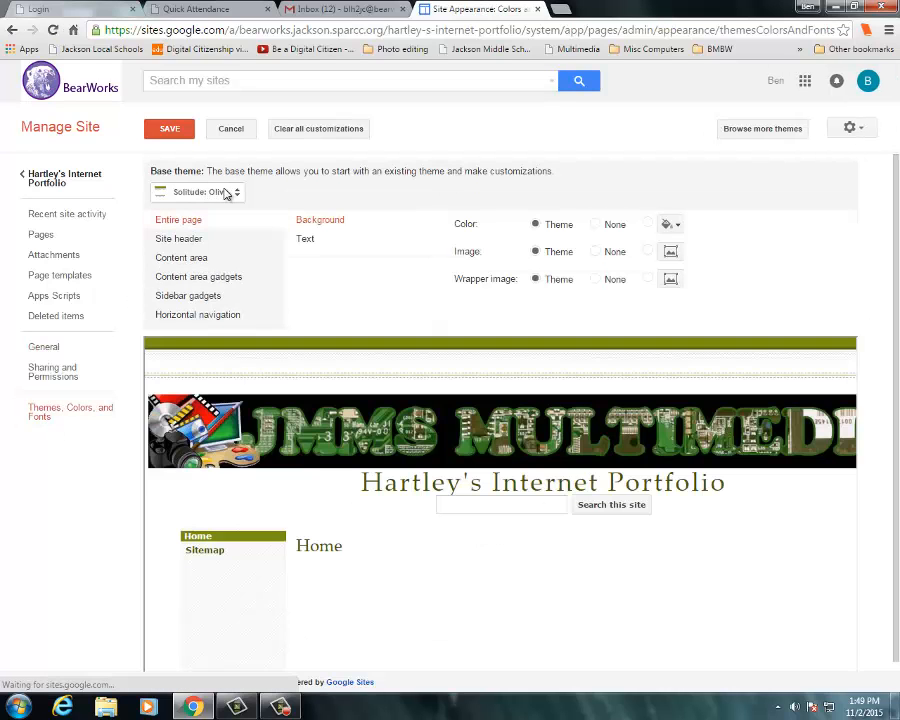
left_click(236, 195)
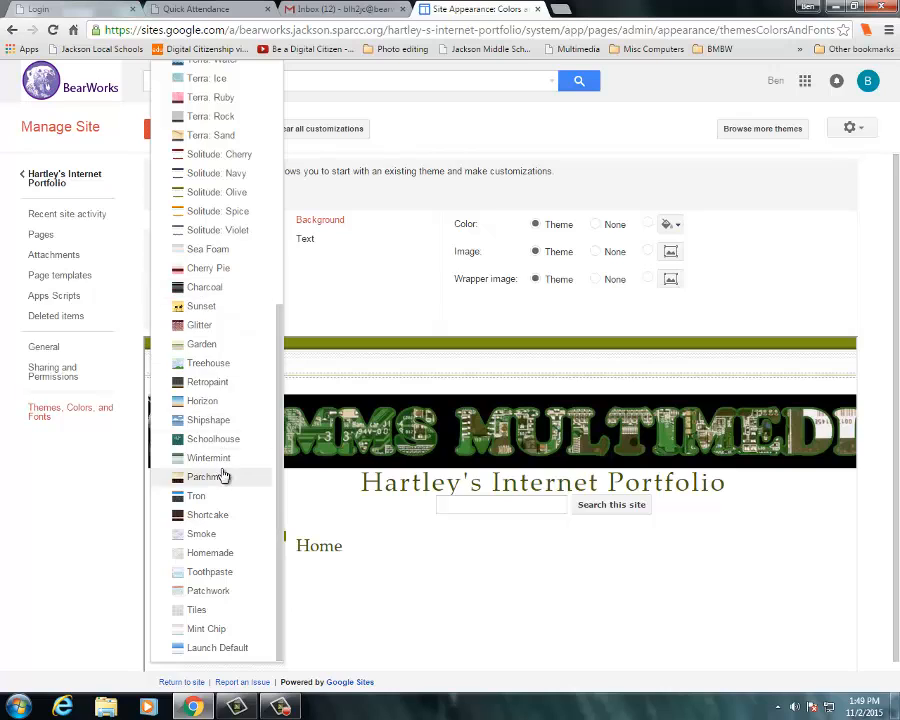
left_click(221, 346)
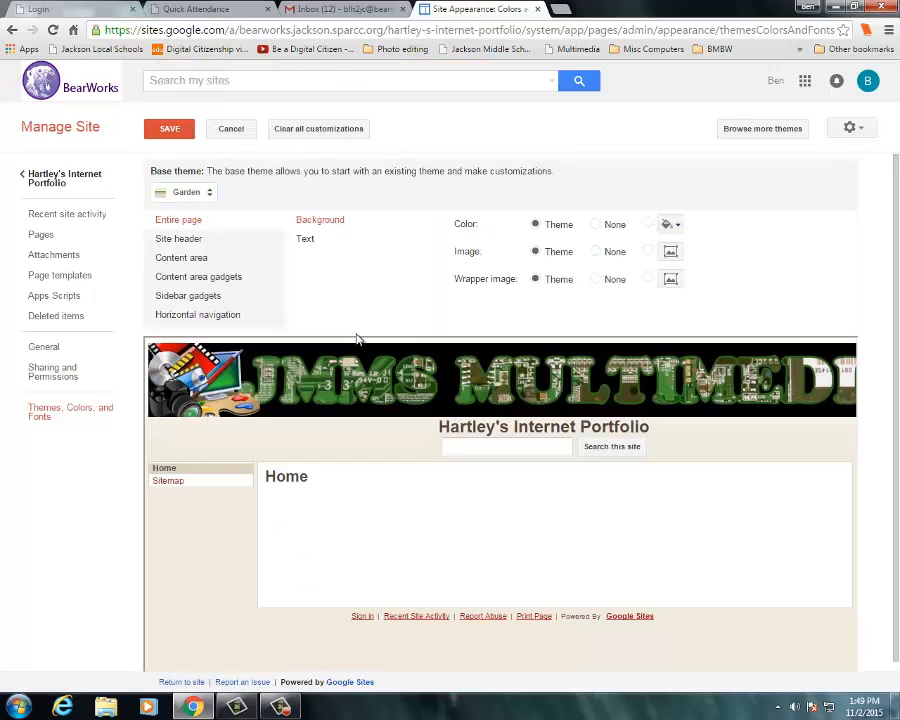
left_click(172, 130)
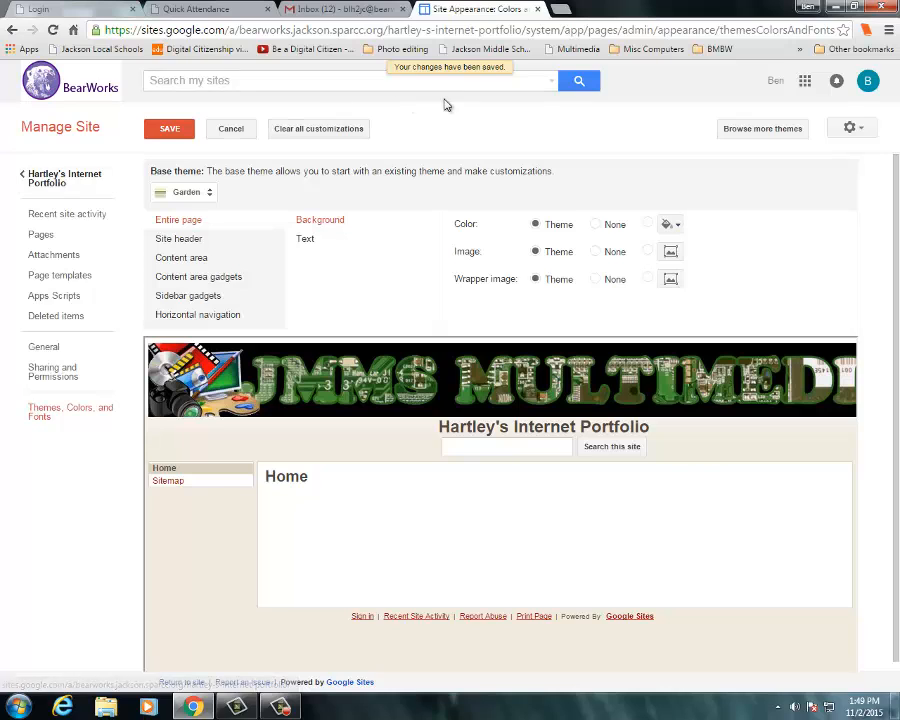
- Return to the site's home page to view the new theme
left_click(62, 180)
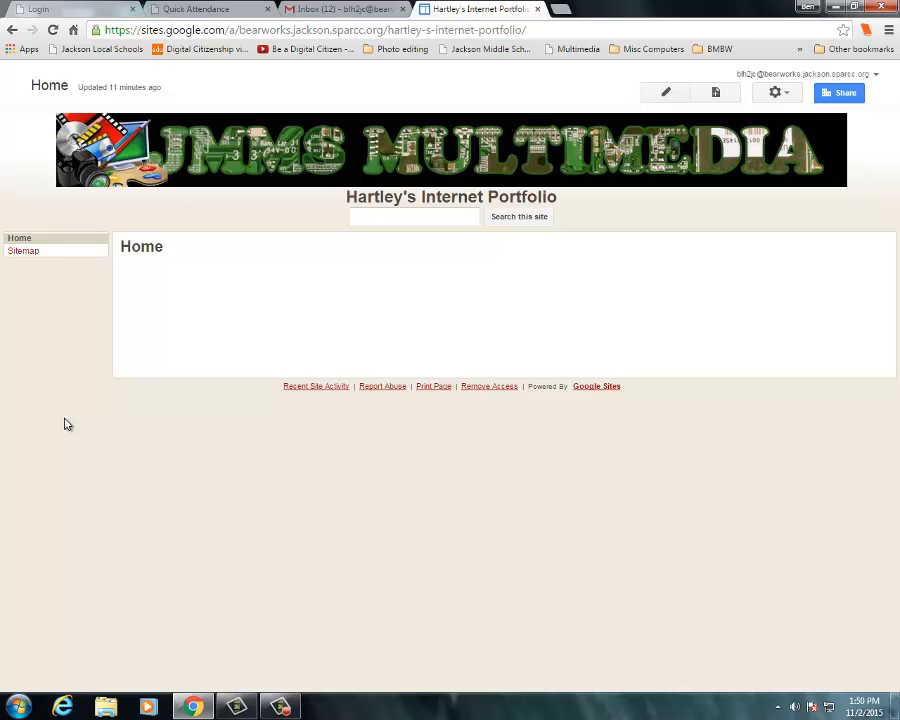
left_click(281, 707)
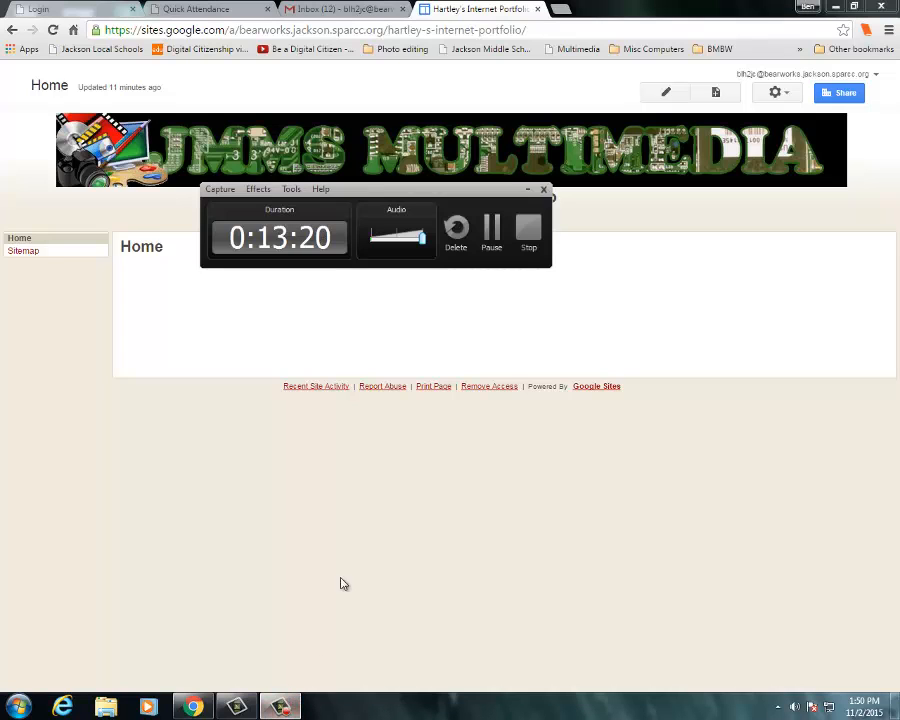